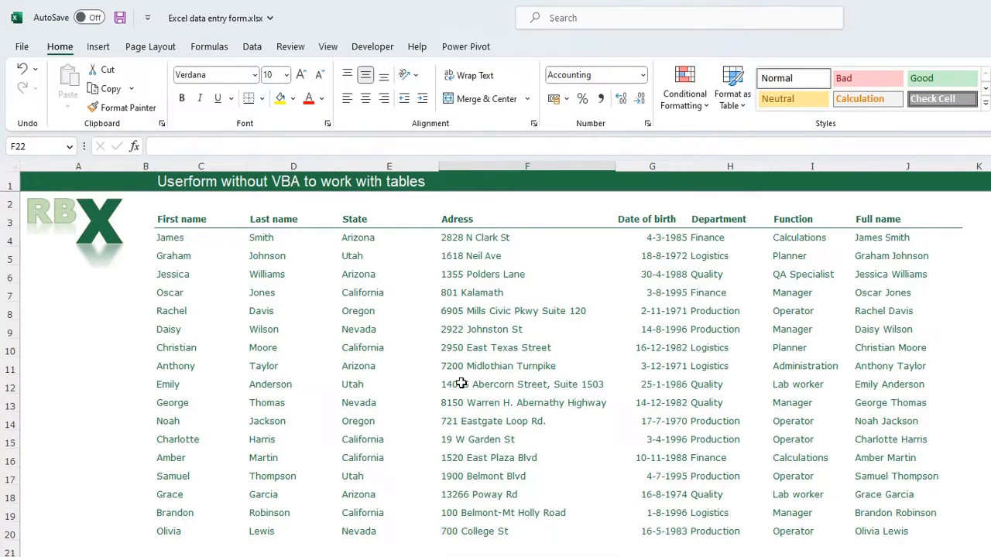
Step: Convert the employee range C3:J20 into table Table3 with its header row
key(Down)
key(Down)
click(474, 331)
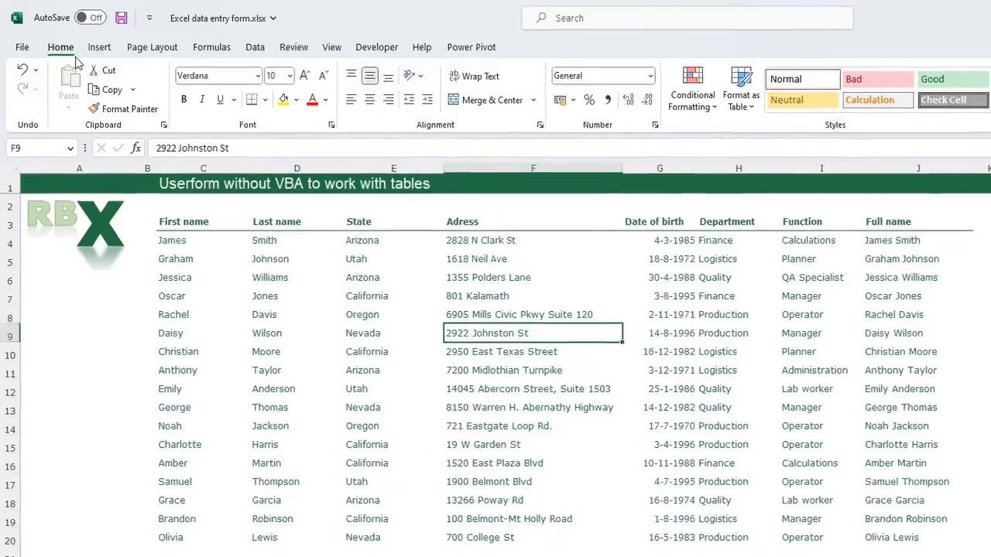
click(99, 47)
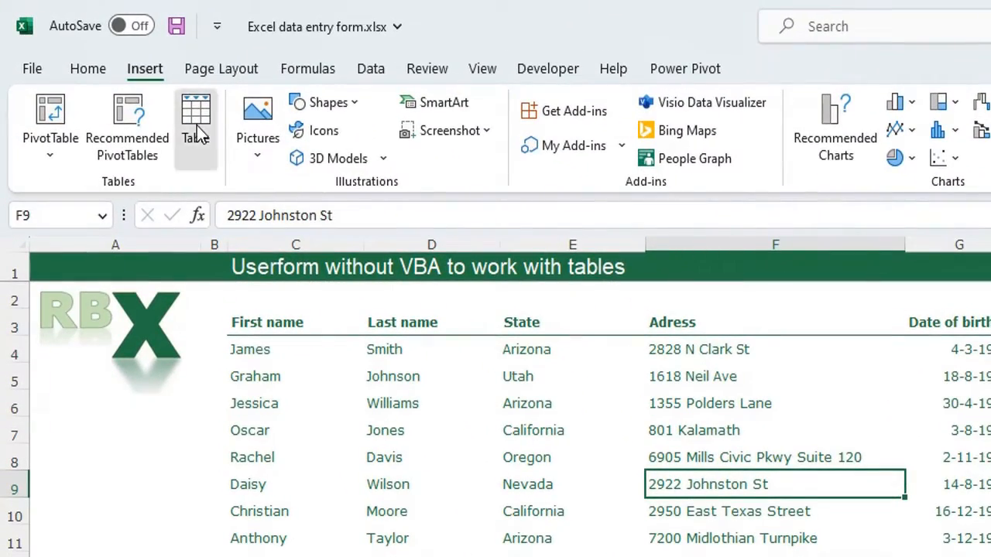
click(197, 125)
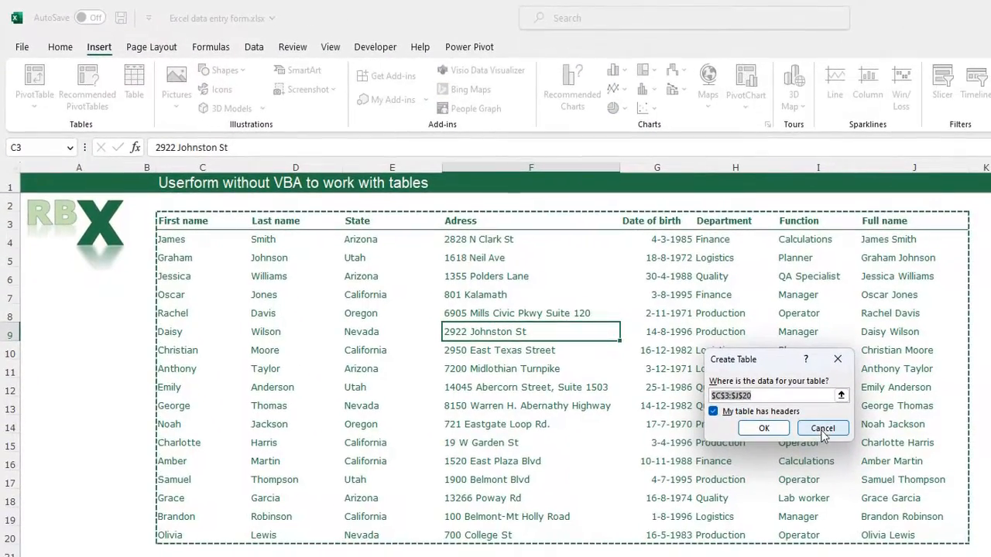
click(823, 428)
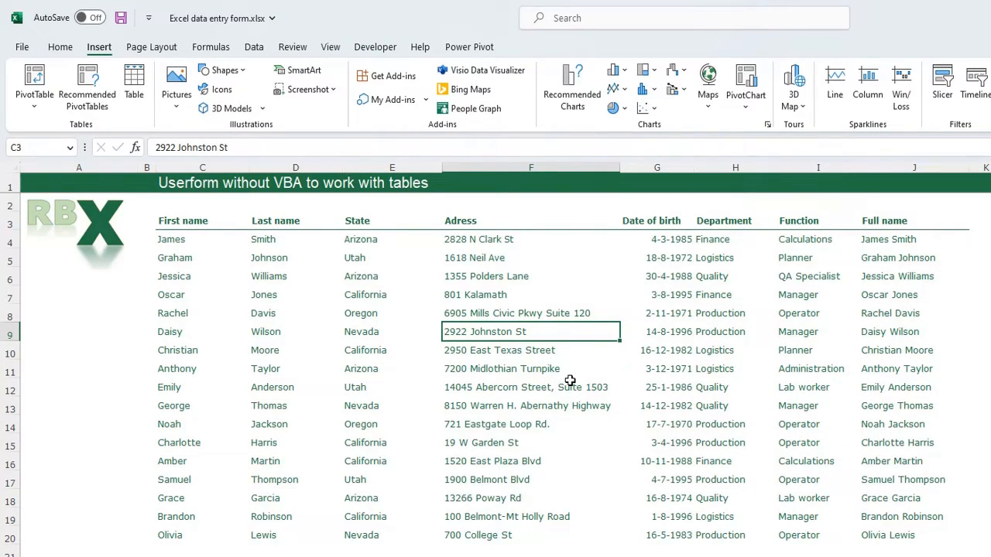
key(ctrl+t)
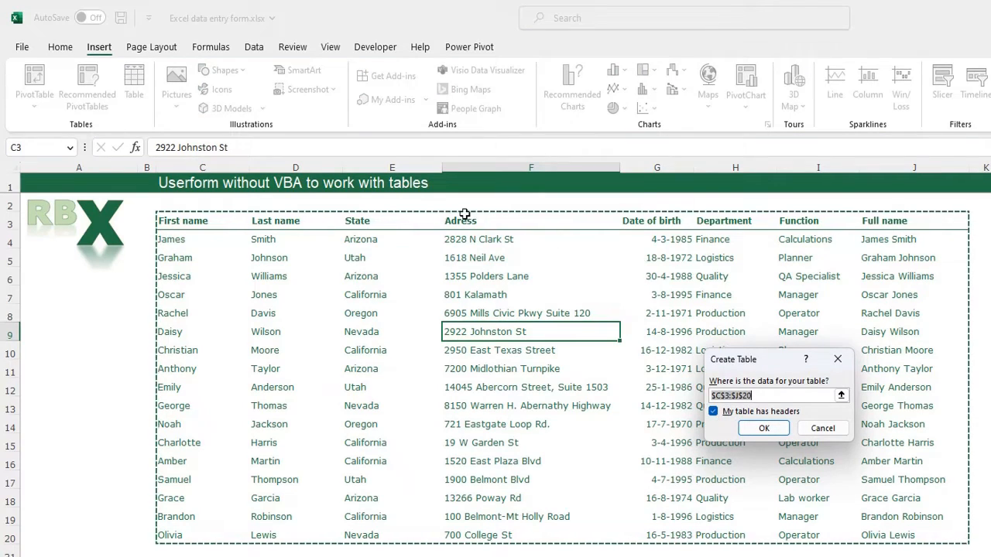
click(764, 429)
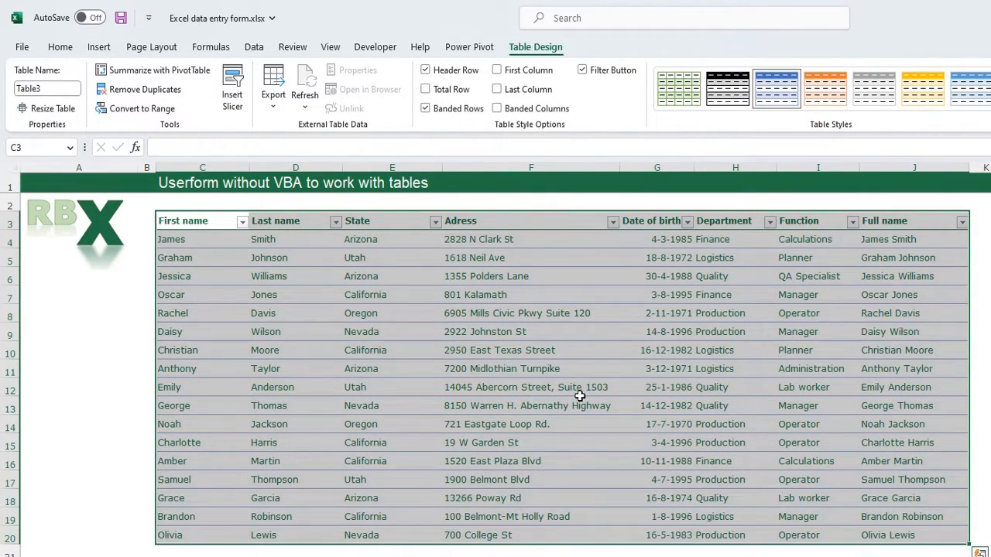
Step: Expand Table3's style gallery and choose the None style
click(588, 353)
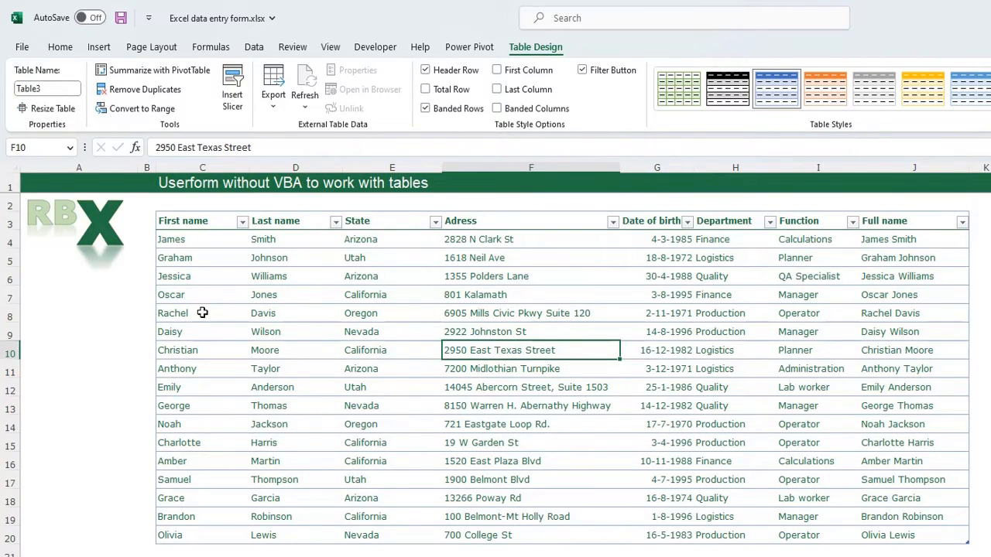
click(512, 313)
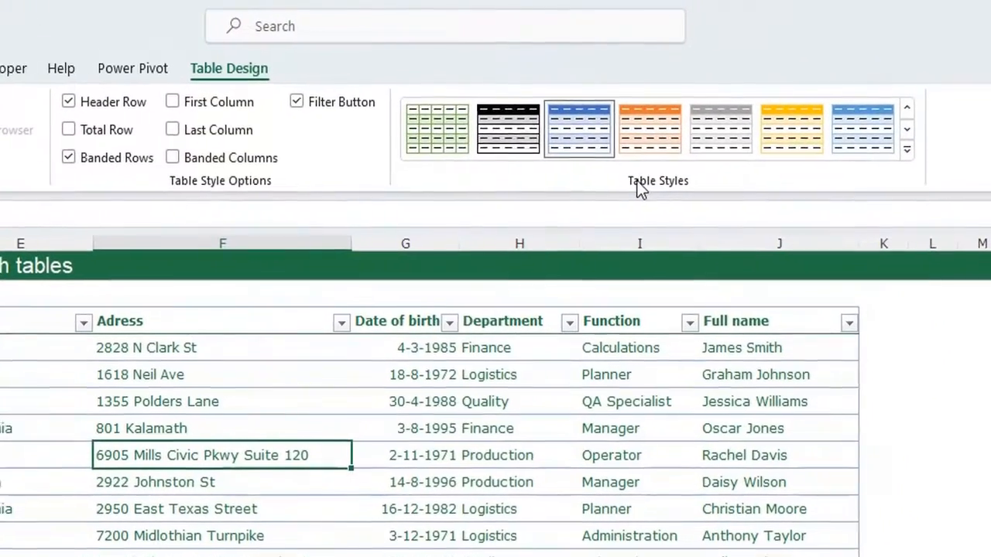
click(906, 150)
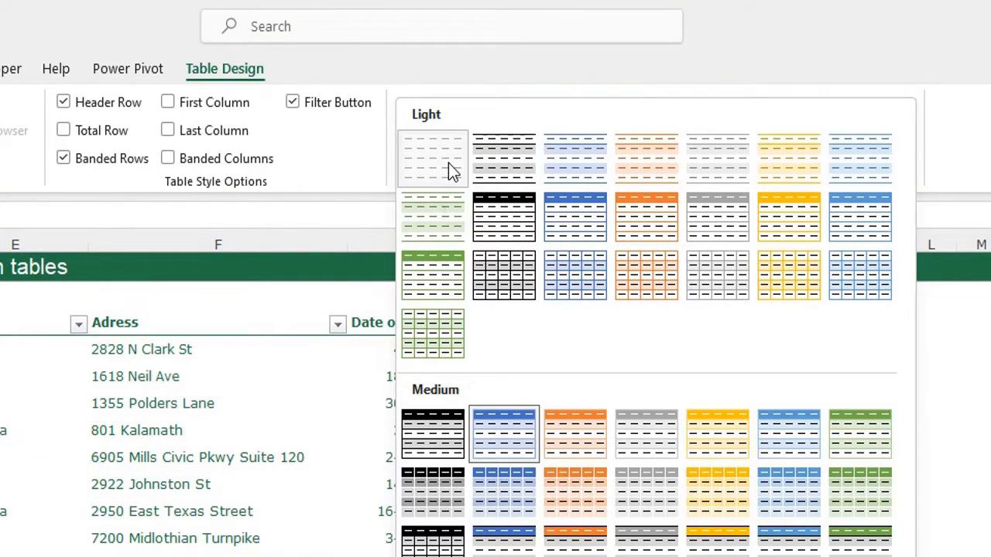
click(448, 164)
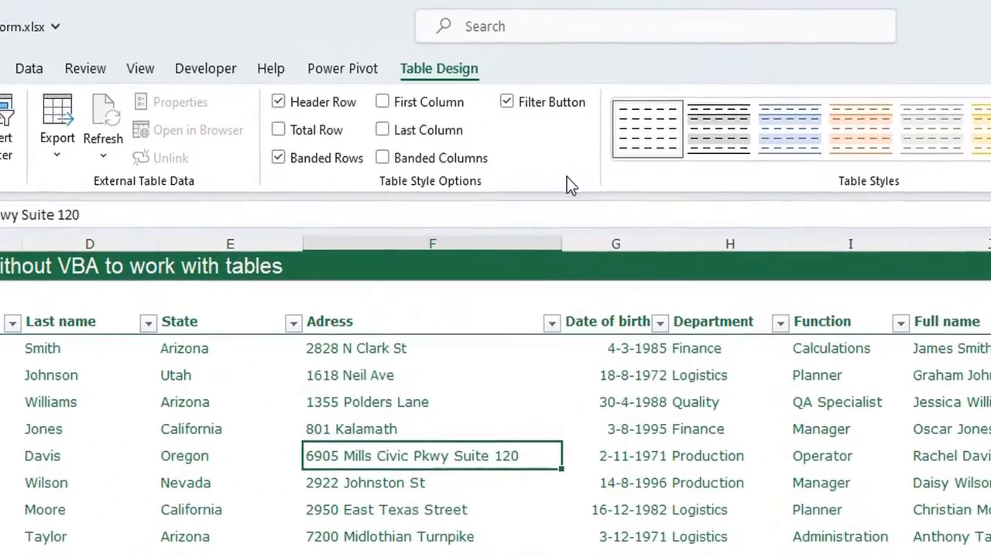
Step: Search for 'form', open the data entry Form, then close it
click(585, 18)
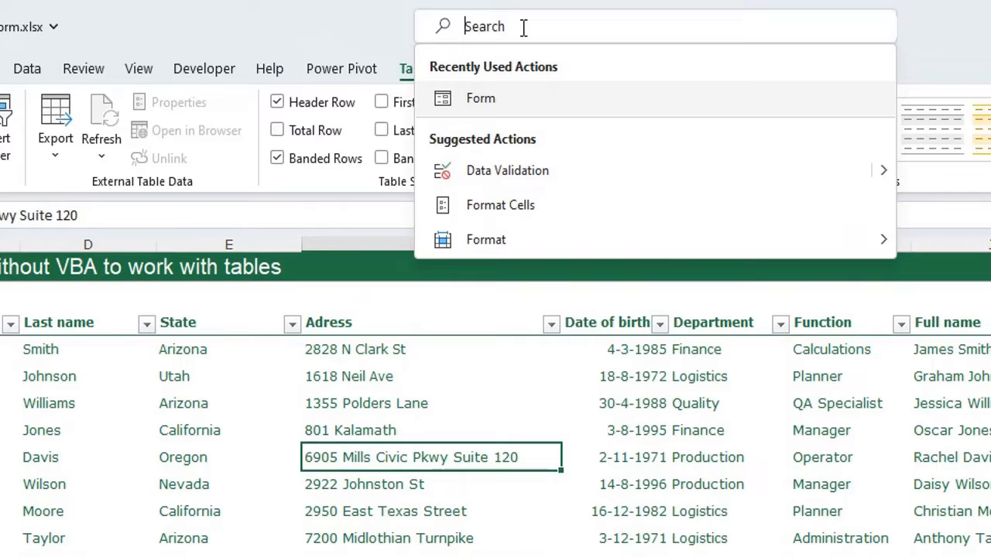
text(form)
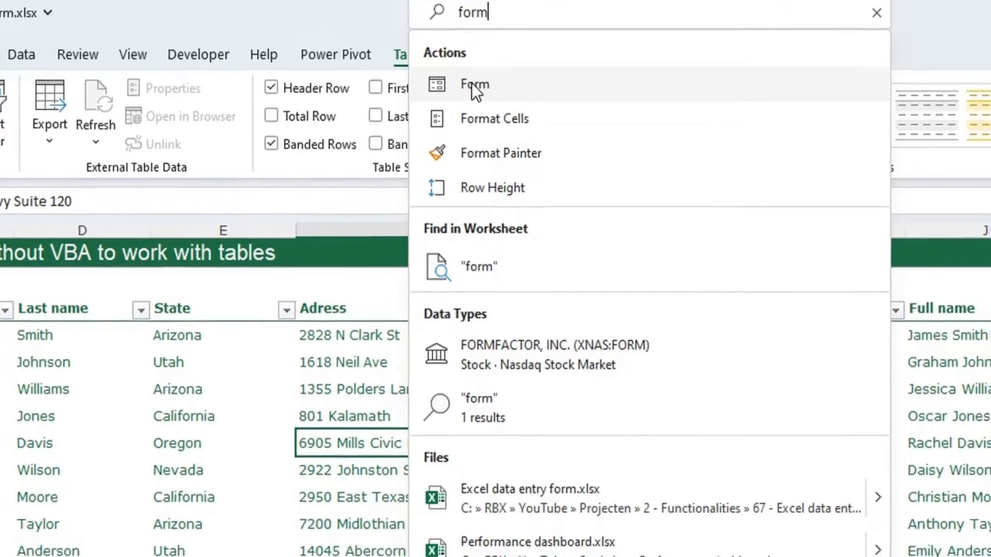
click(482, 99)
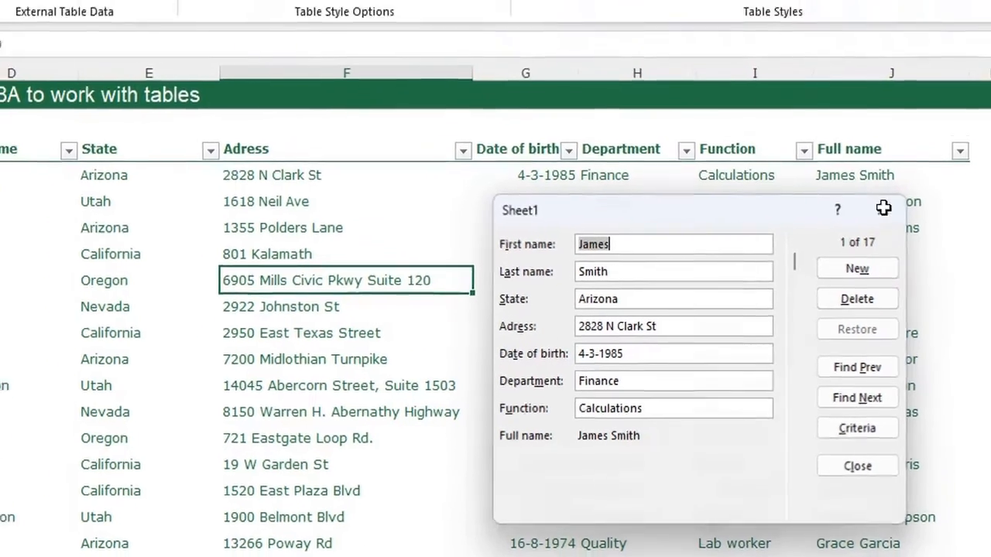
click(875, 125)
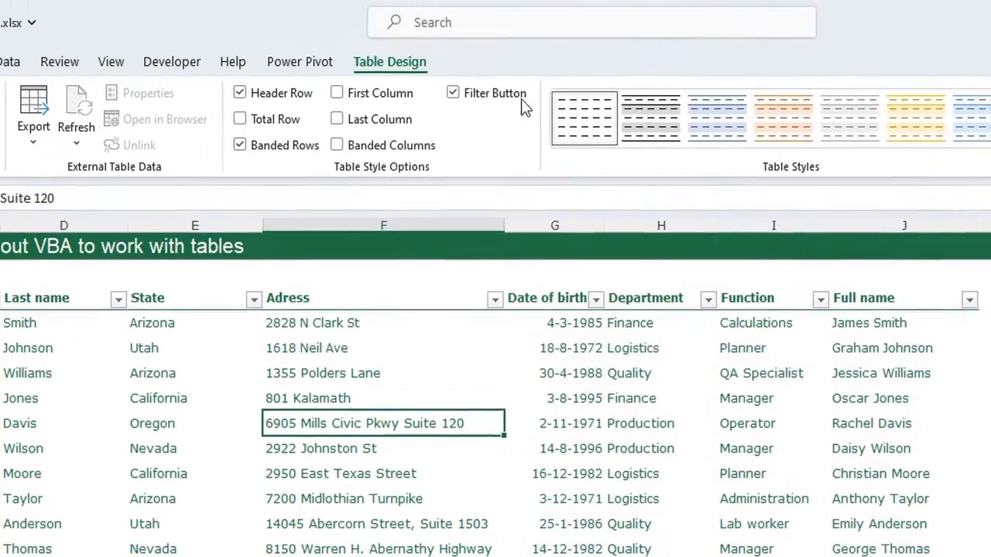
Step: Add the Form command to the Quick Access Toolbar from a 'form' search
click(462, 25)
text(form)
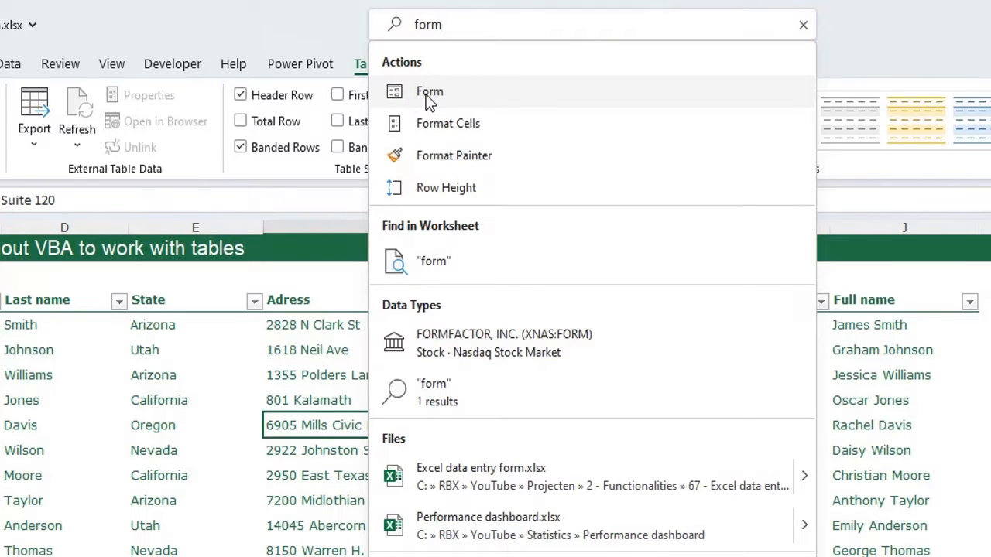
right_click(425, 97)
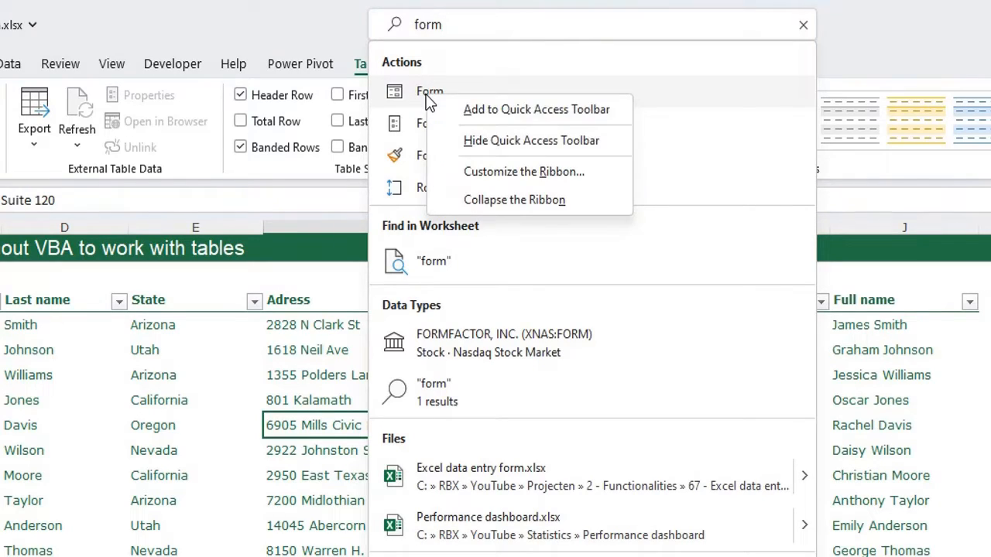
click(517, 113)
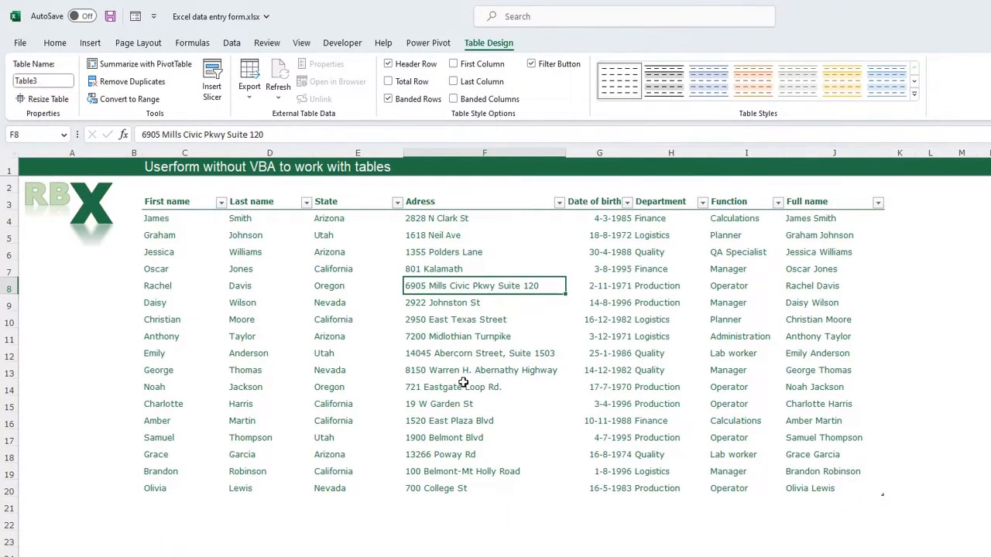
Step: Open the data Form from a cell inside Table3, showing record 1 of 17
click(429, 534)
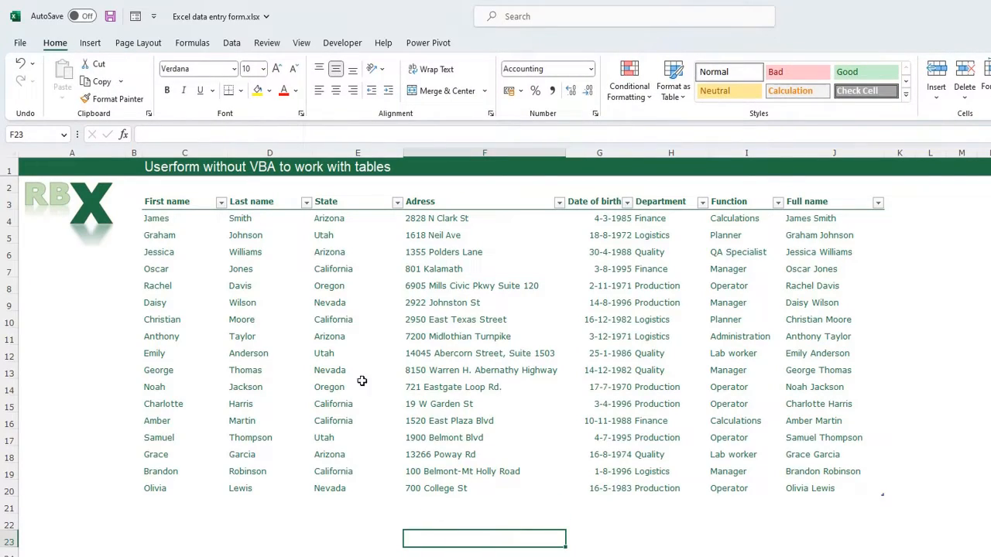
click(138, 19)
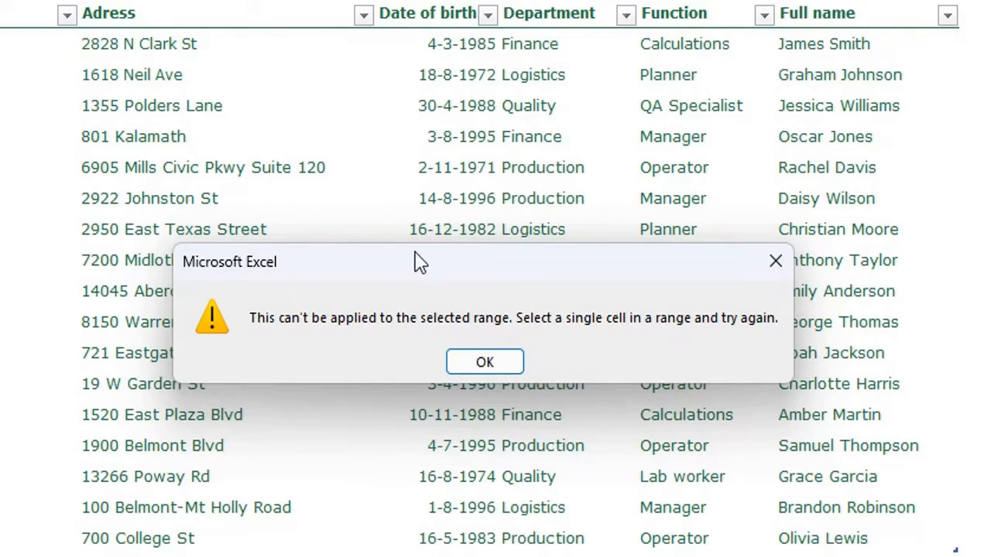
click(486, 362)
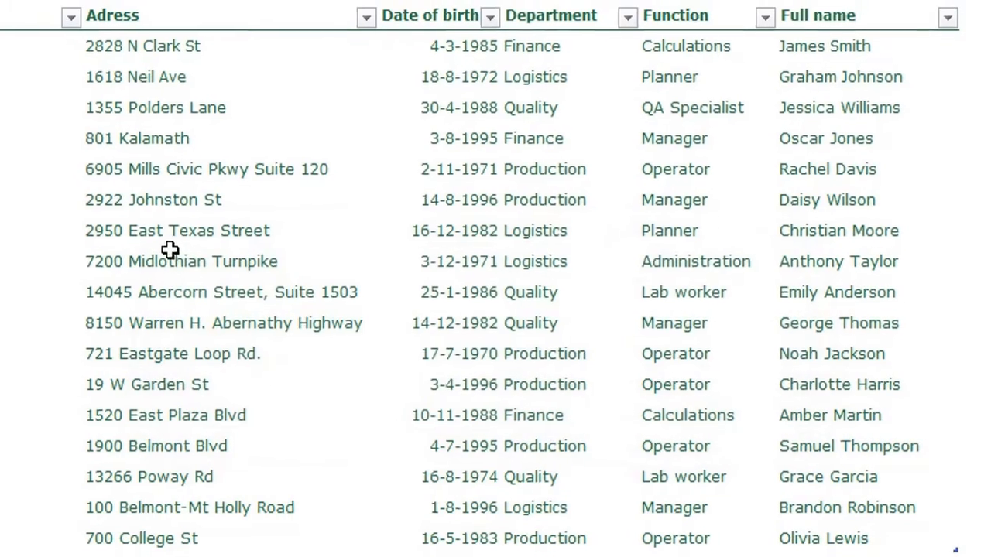
click(171, 229)
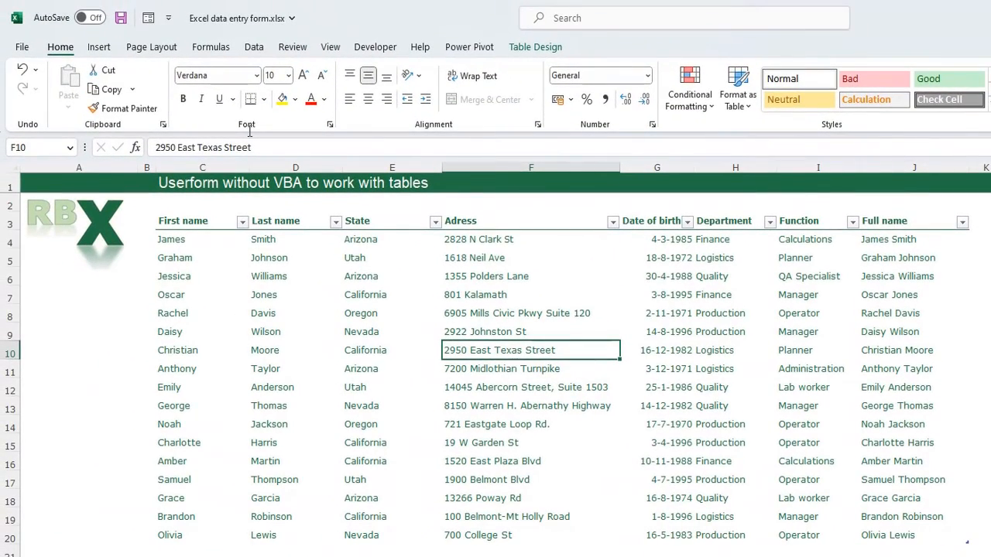
click(148, 18)
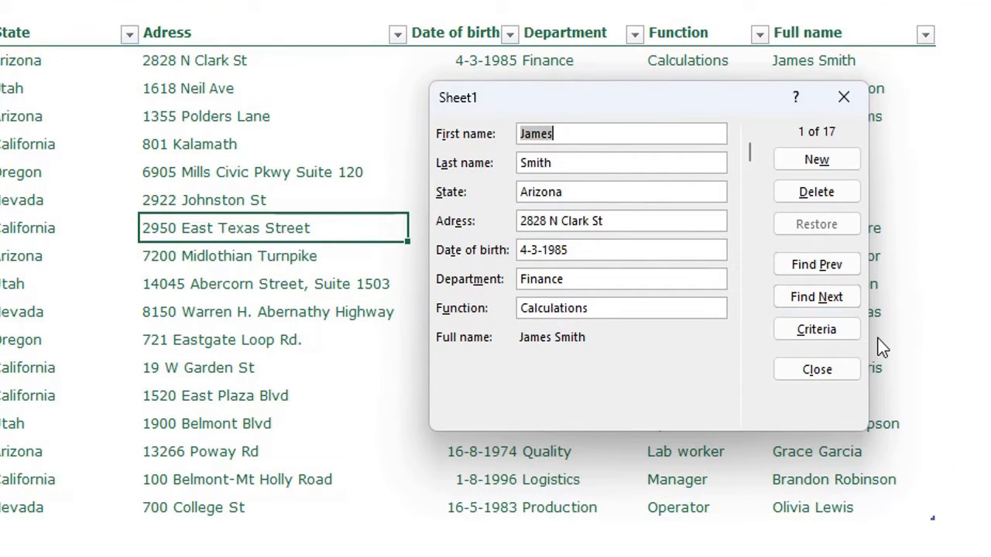
Step: Change record 3's Date of birth from 30-4-1988 to 4-5-2001 and save it
click(821, 302)
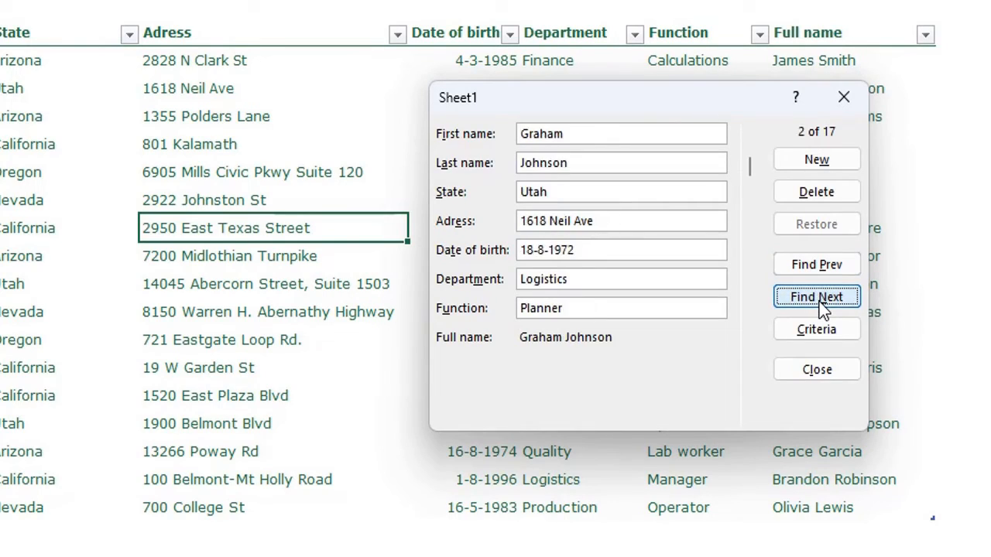
click(821, 306)
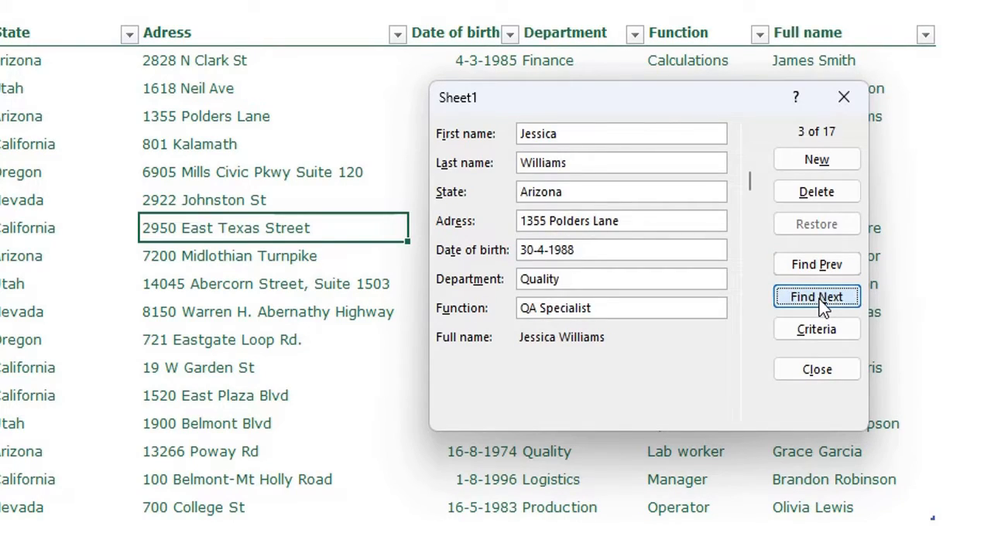
click(818, 265)
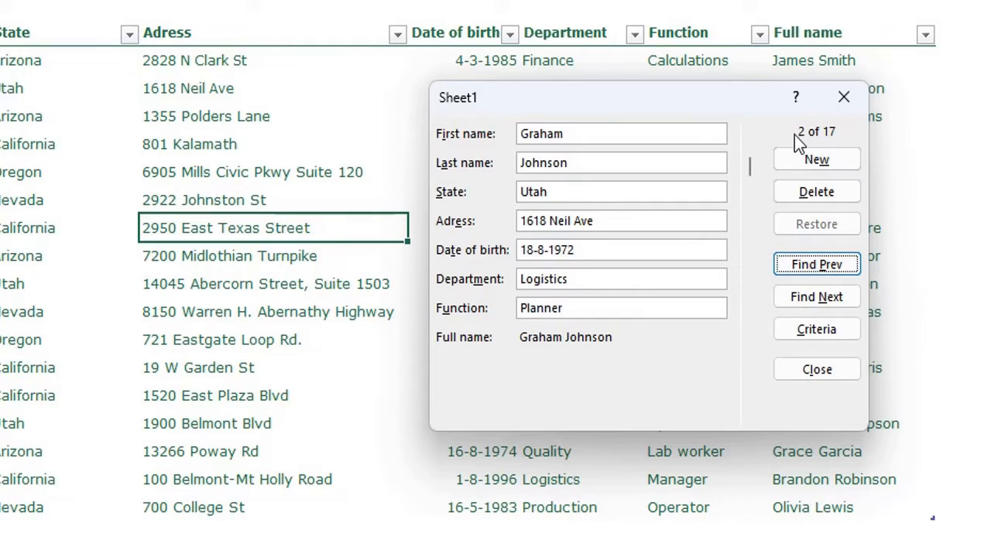
click(820, 300)
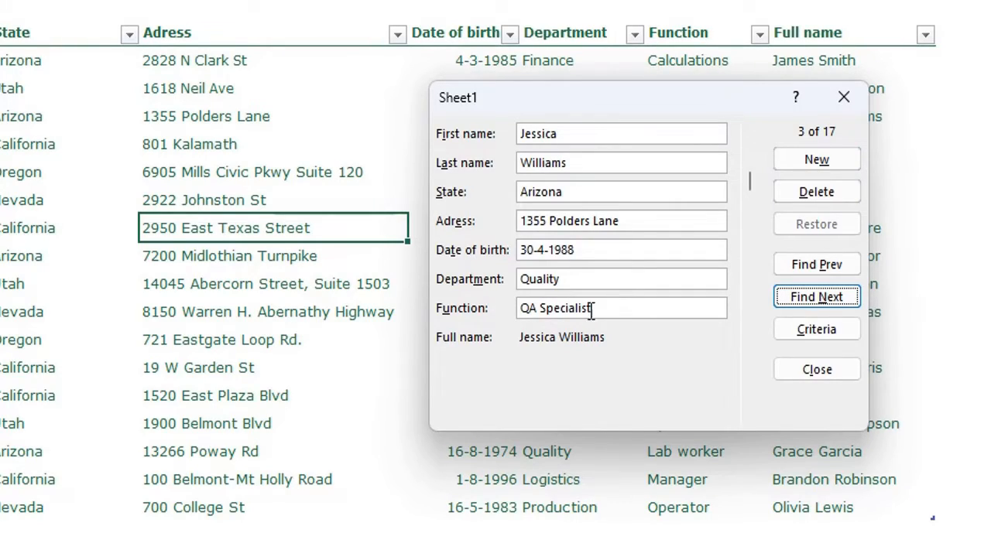
drag(610, 250, 424, 249)
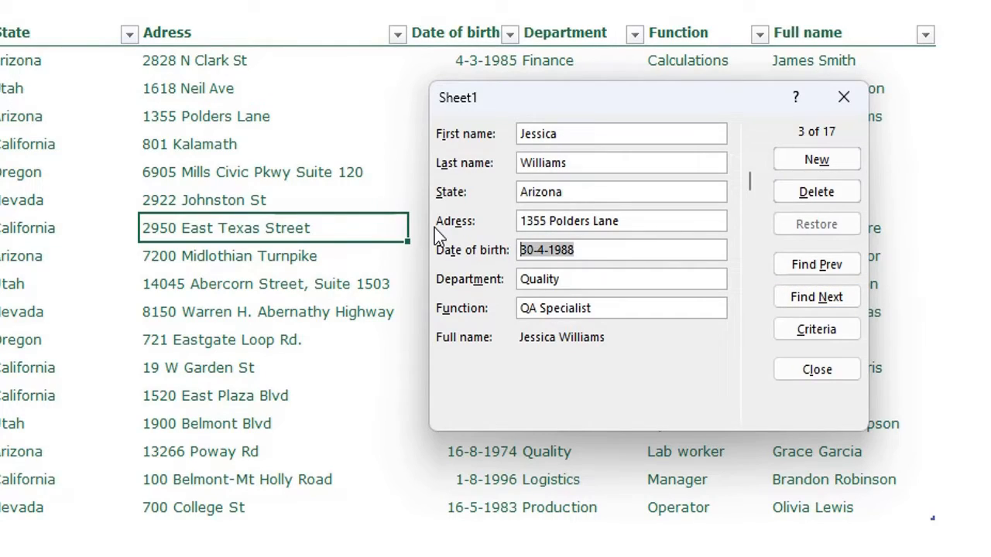
text(4-5-2001)
drag(630, 102, 585, 194)
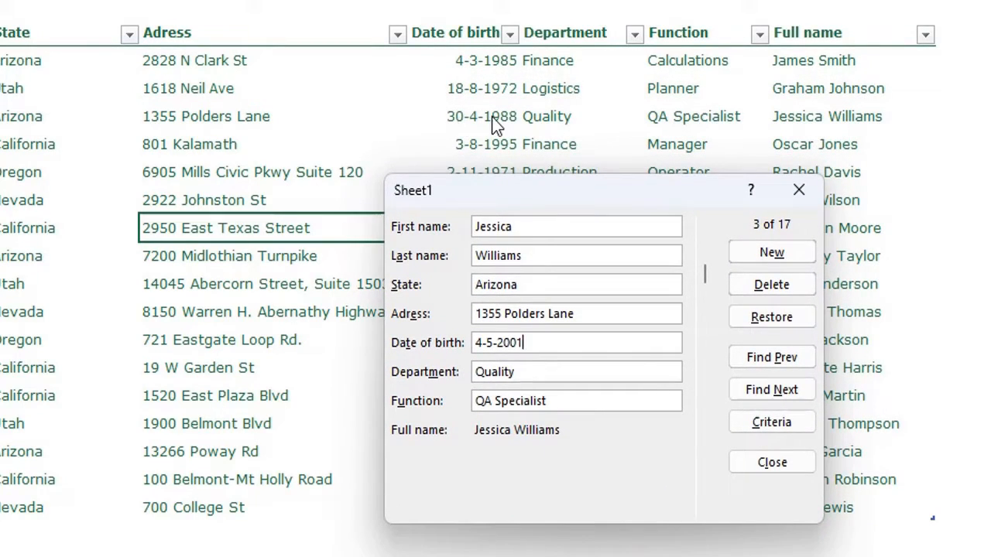
key(Return)
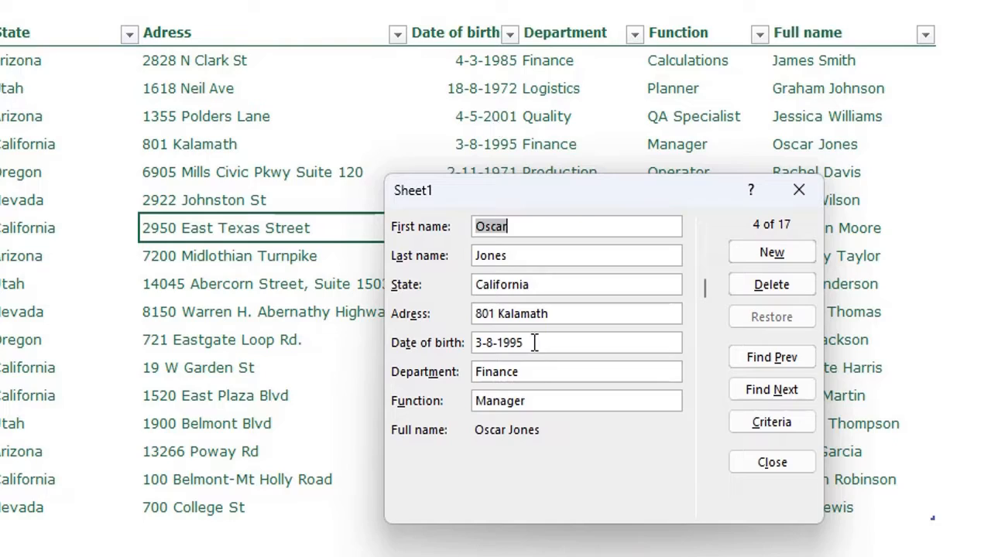
Step: Type a new date on record 4, then restore its original 3-8-1995
drag(534, 342, 389, 336)
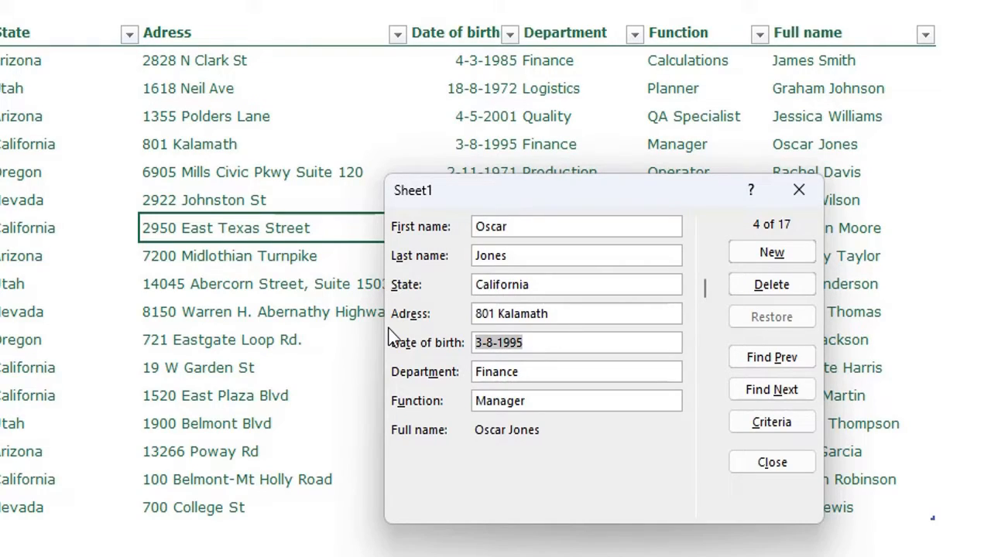
text(7-5)
click(786, 313)
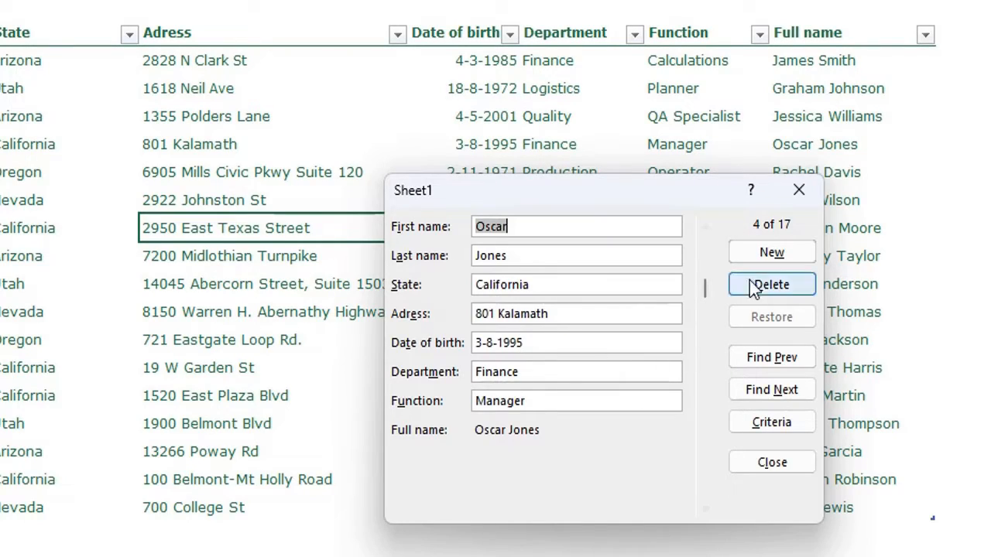
Step: Add an employee with name, street address, birth date 21-04-1986, department QA, function Specialist; close the form
click(771, 253)
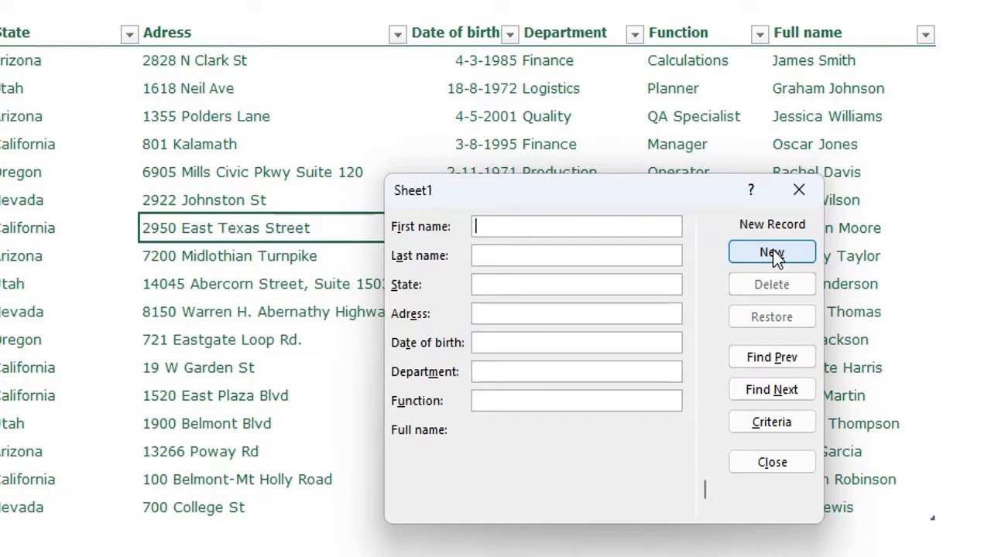
text(Schmit)
key(Tab)
text(Arizona)
key(Tab)
key(Tab)
text(21-04-1986)
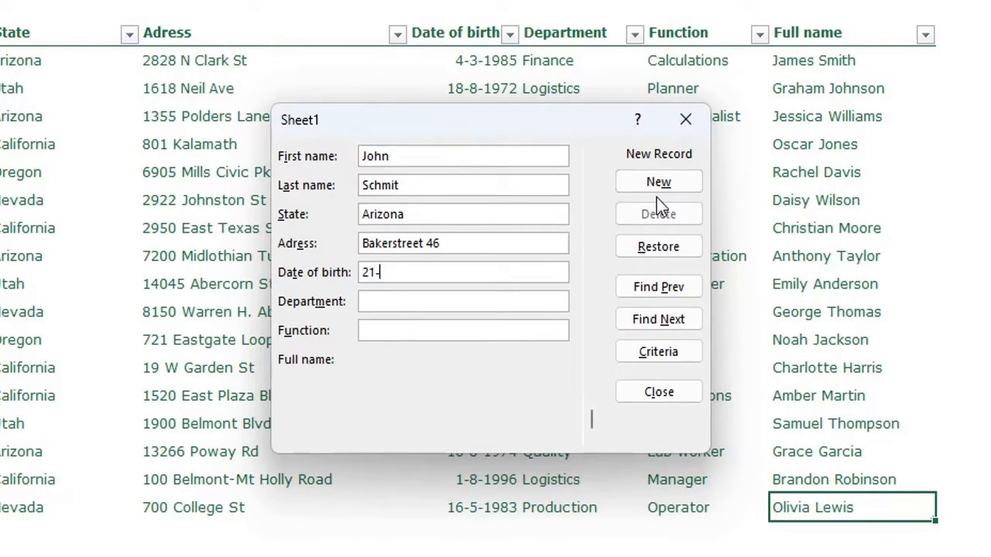
key(Tab)
text(QA)
key(Tab)
text(Specialist)
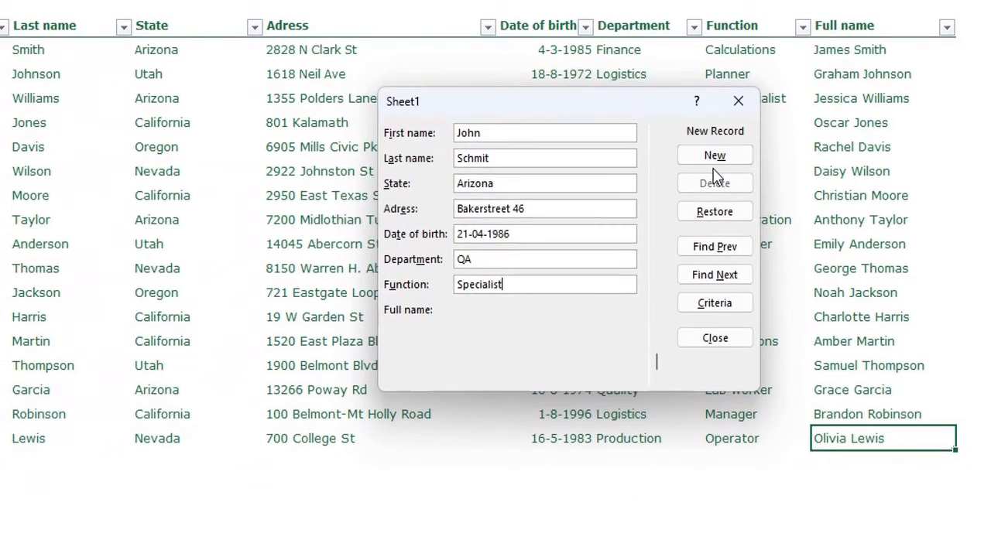
key(Return)
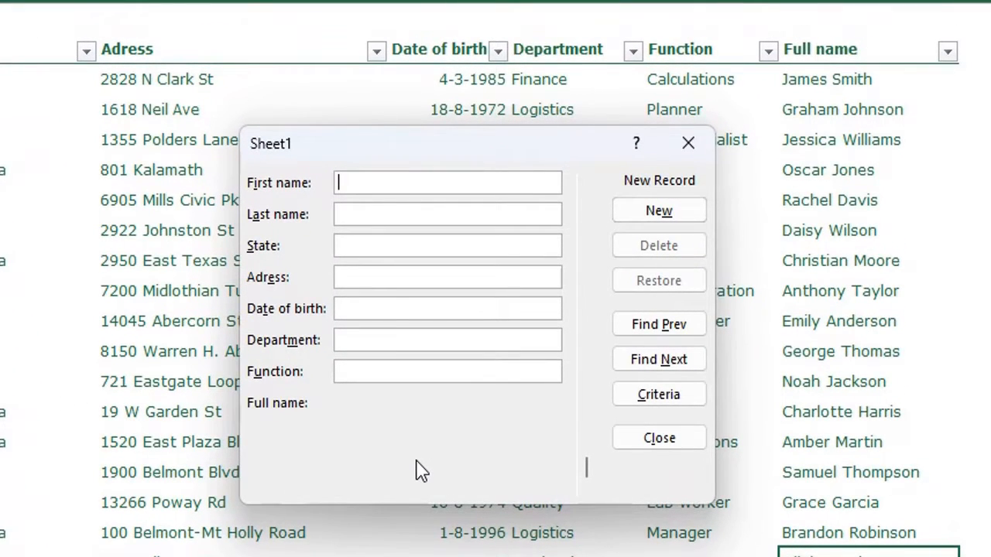
click(688, 146)
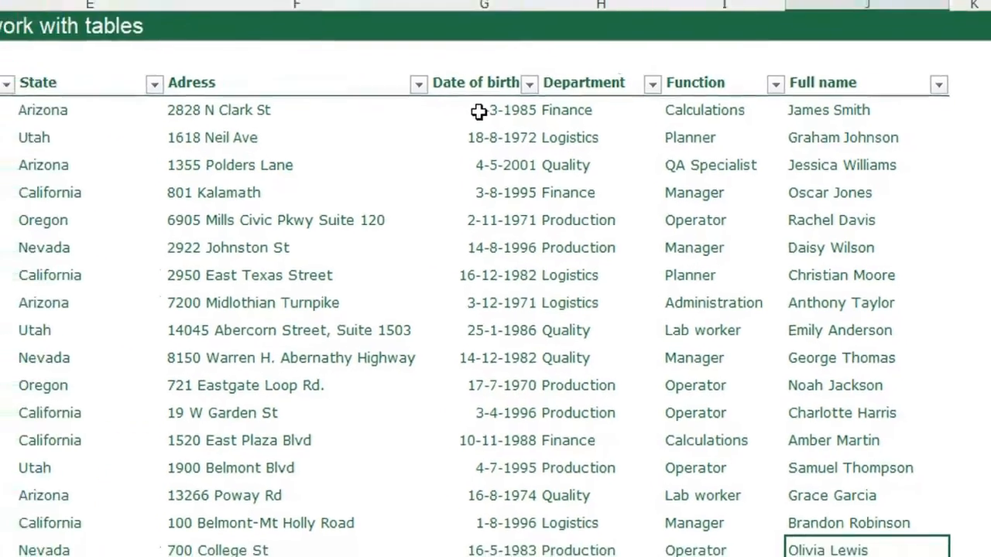
Step: Restrict G4:G21 to dates between 1-1-1950 and 1-1-2010
drag(440, 82, 470, 556)
drag(630, 531, 629, 524)
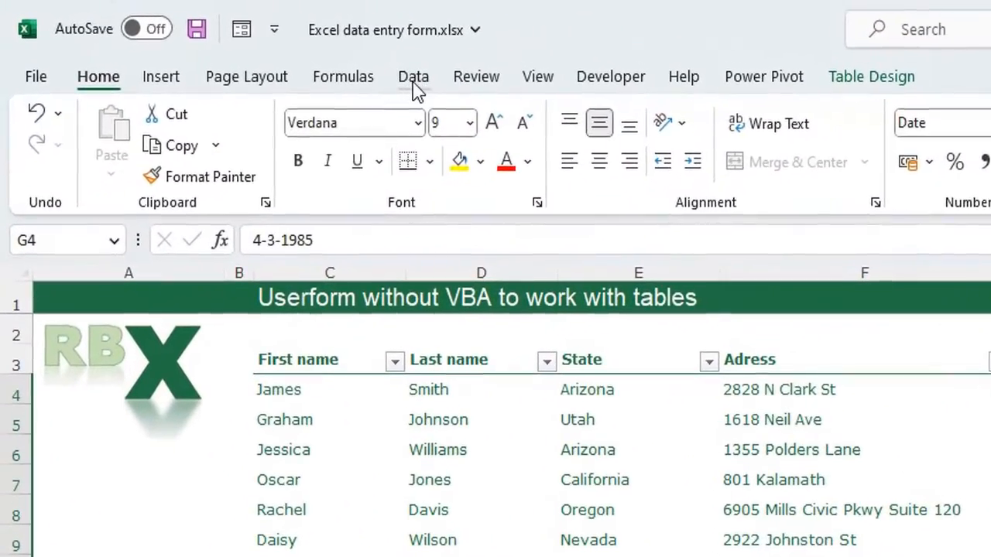
click(414, 84)
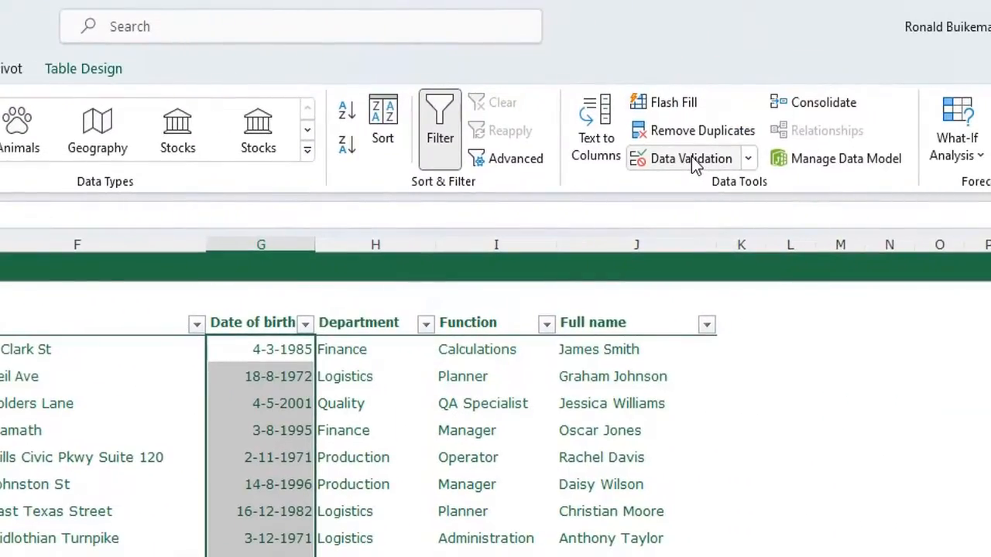
click(692, 161)
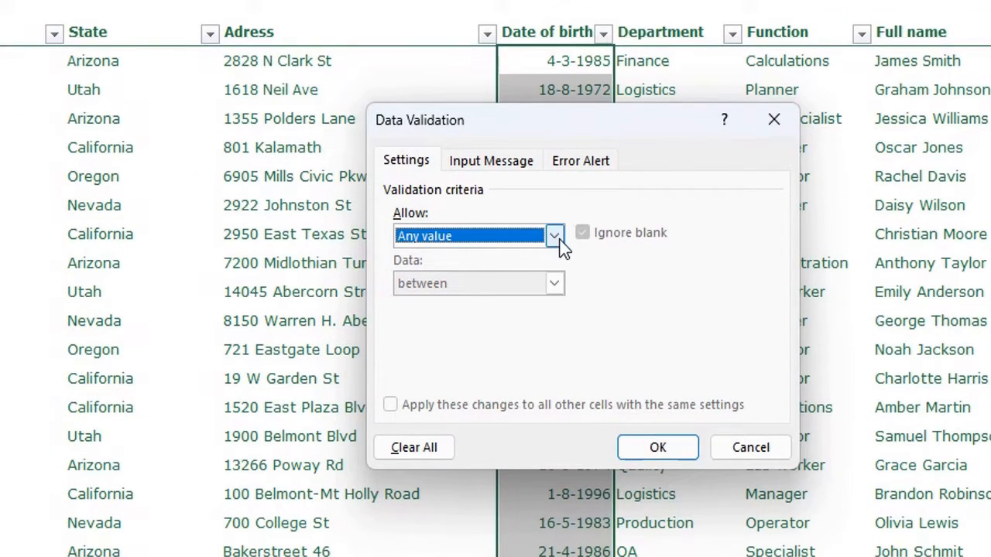
click(559, 239)
click(530, 317)
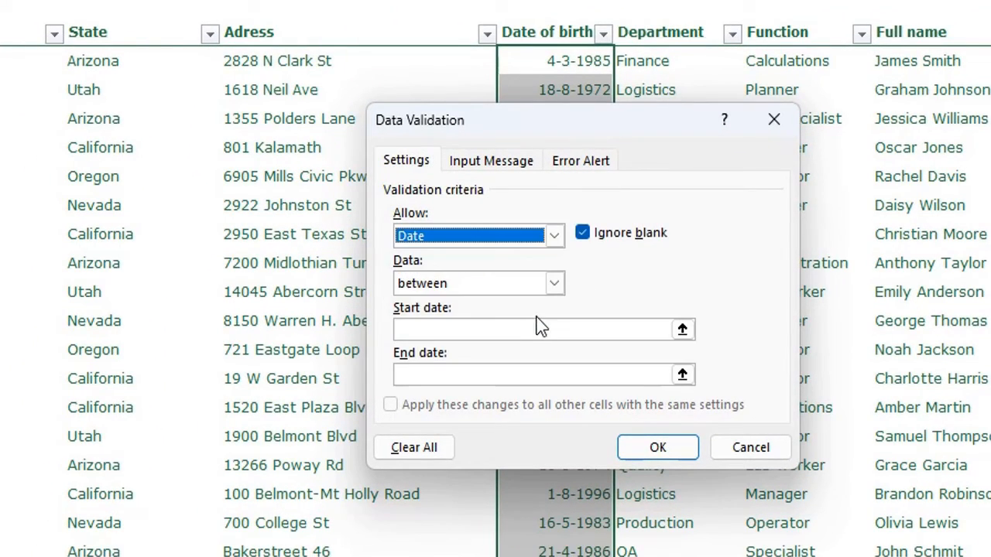
click(495, 326)
text(1-)
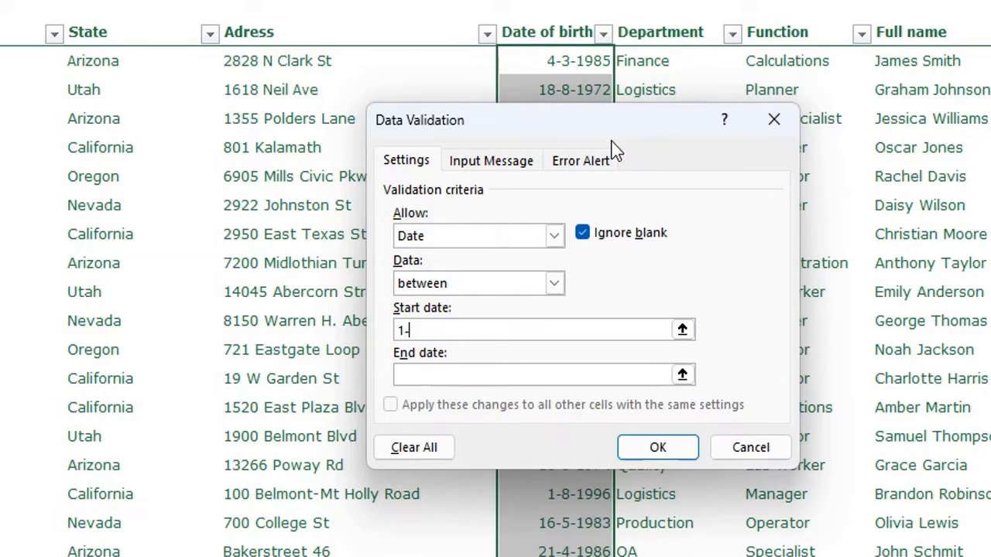
text(1-19501-1-2010)
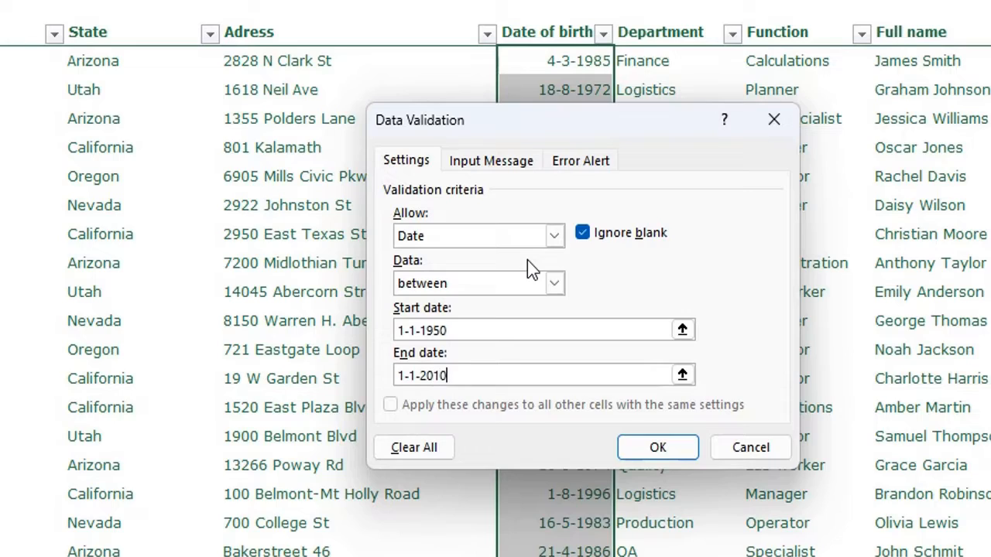
Step: Set the error alert message 'Enter between 1950 and 2010' and apply the rule
click(589, 166)
click(641, 312)
text(Enter between 190)
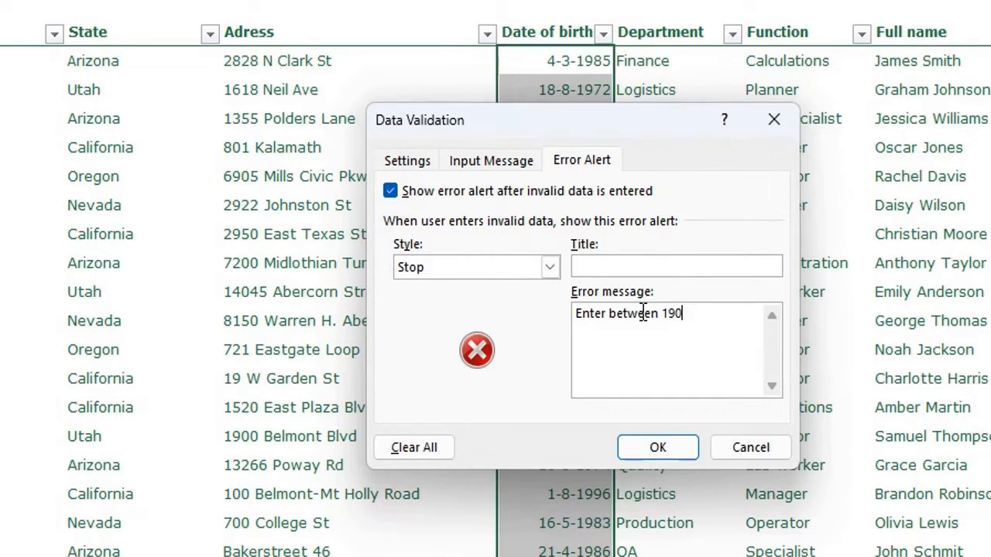
key(BackSpace)
text(50 and 2010)
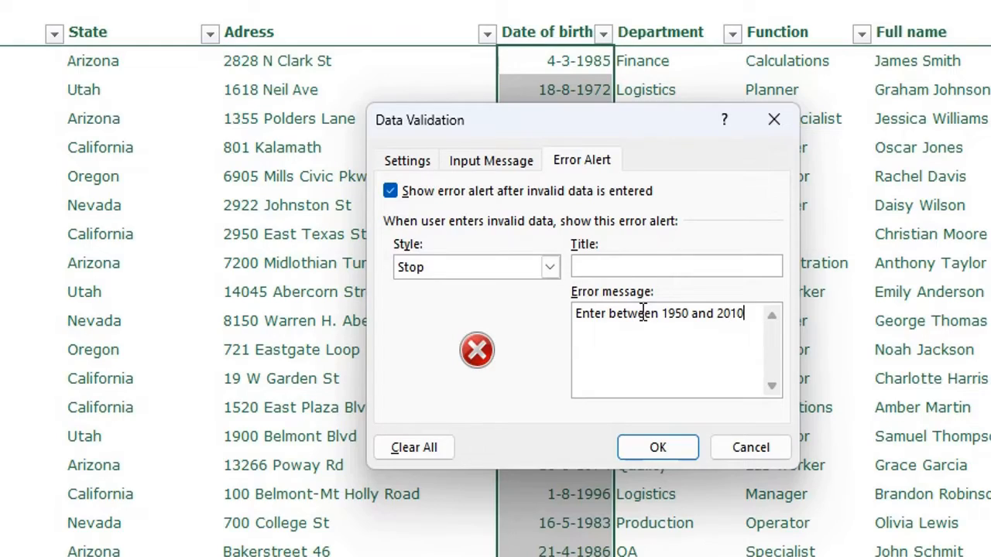
click(678, 450)
click(574, 332)
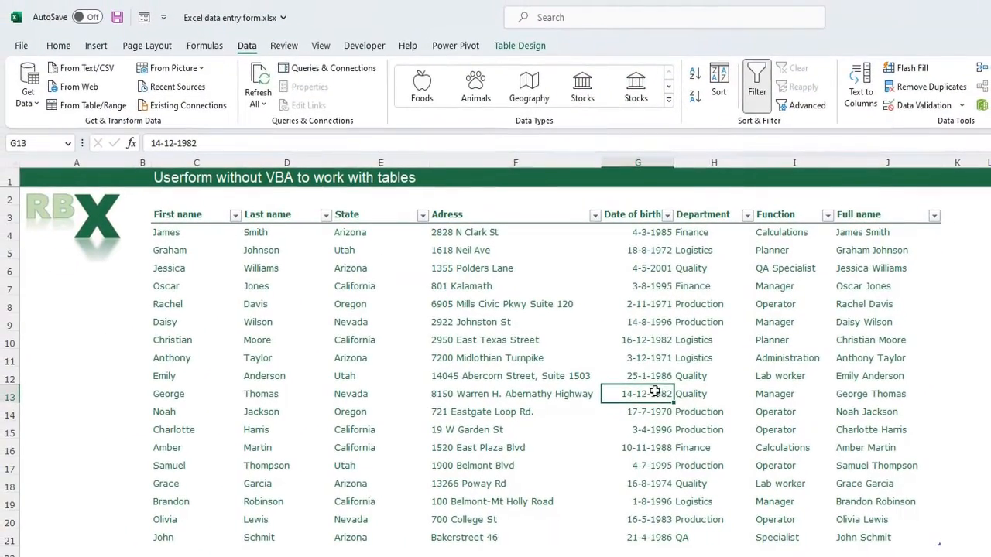
Step: Add a new record in the Form with birth date 1-1-1940 and see it rejected
click(144, 17)
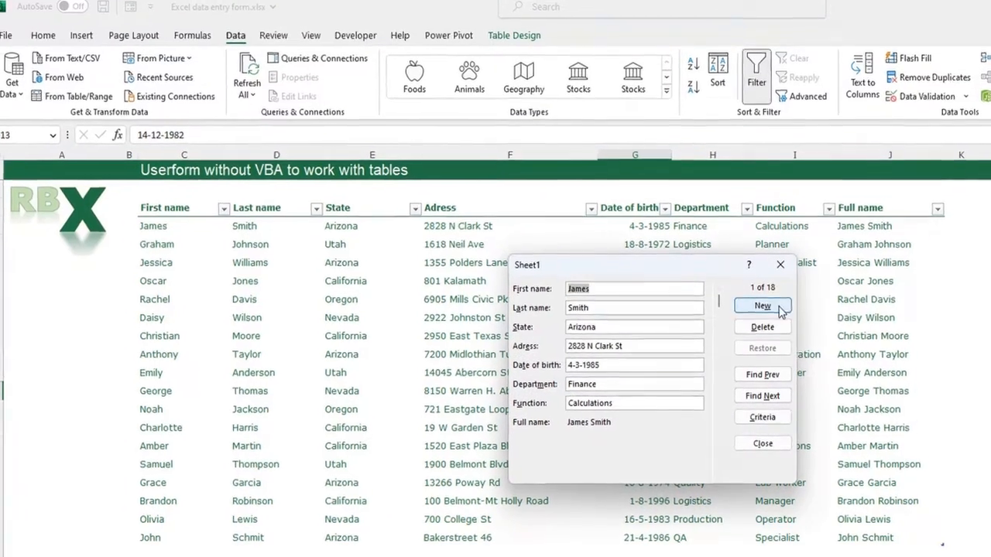
click(762, 311)
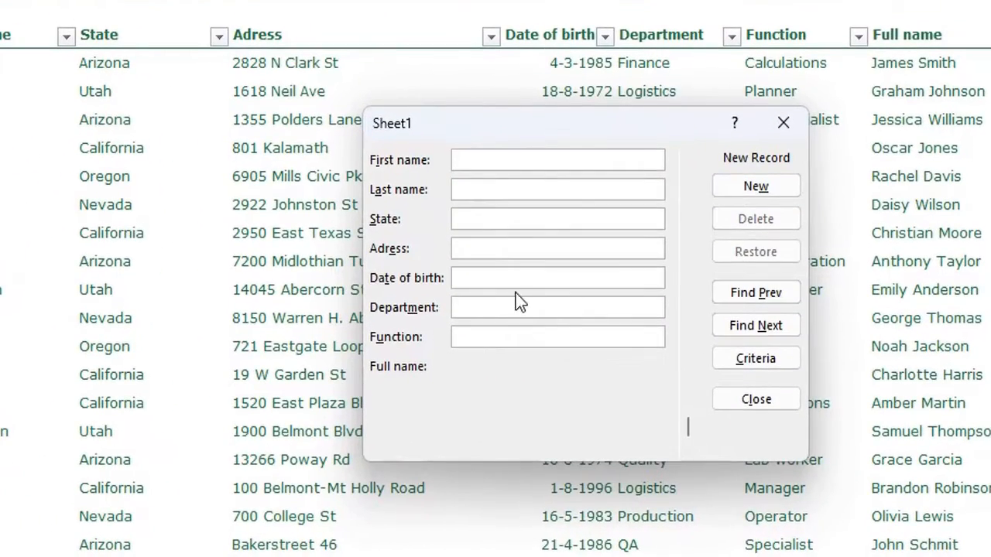
click(515, 277)
text(1-1-1940)
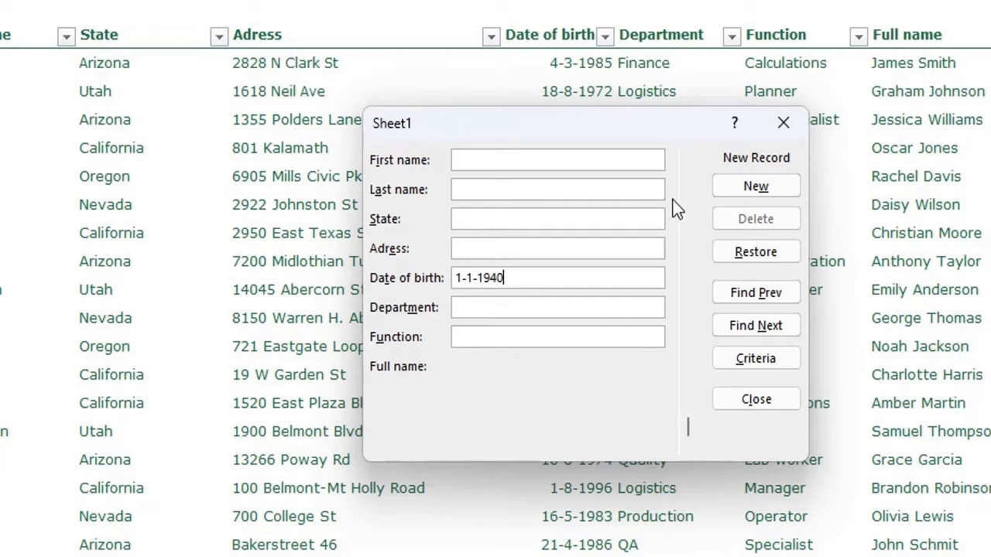
key(Return)
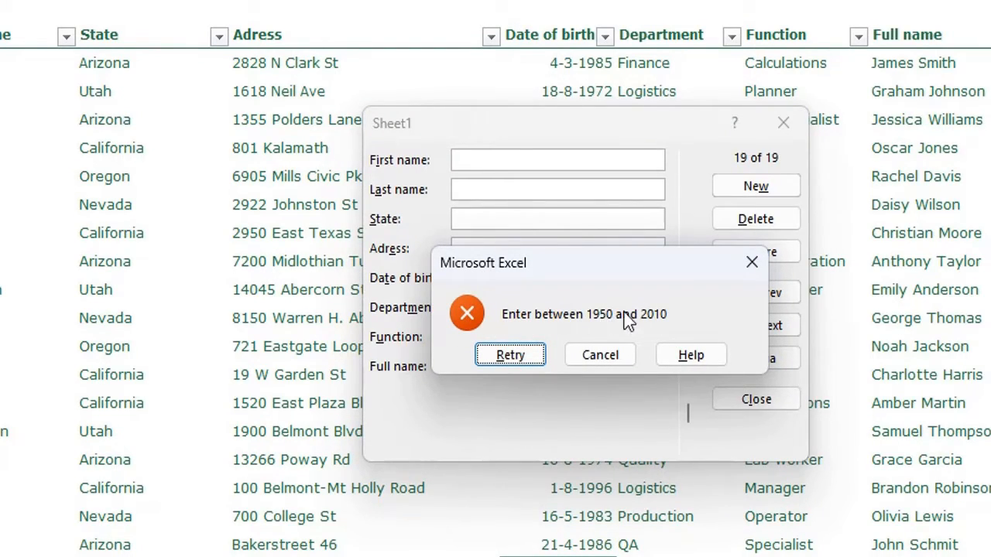
Step: Correct the date to 1-1-1960 and save, close the form, then undo the added row
click(524, 358)
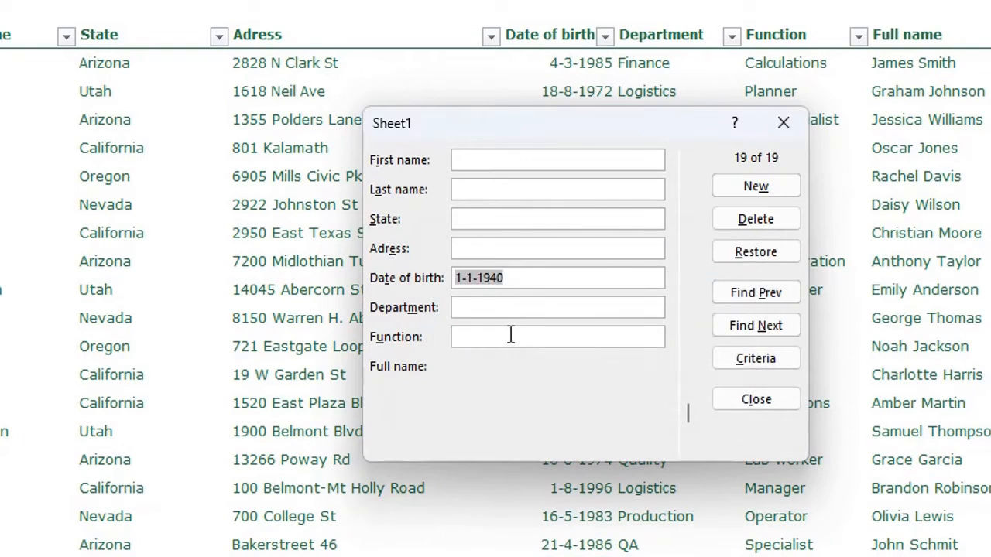
text(1-1-195)
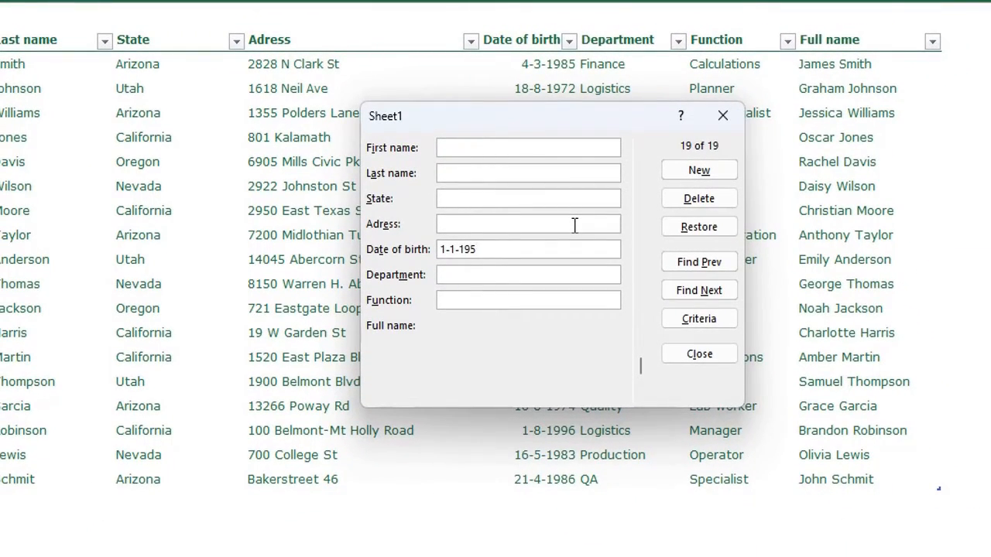
key(BackSpace)
text(60)
key(Return)
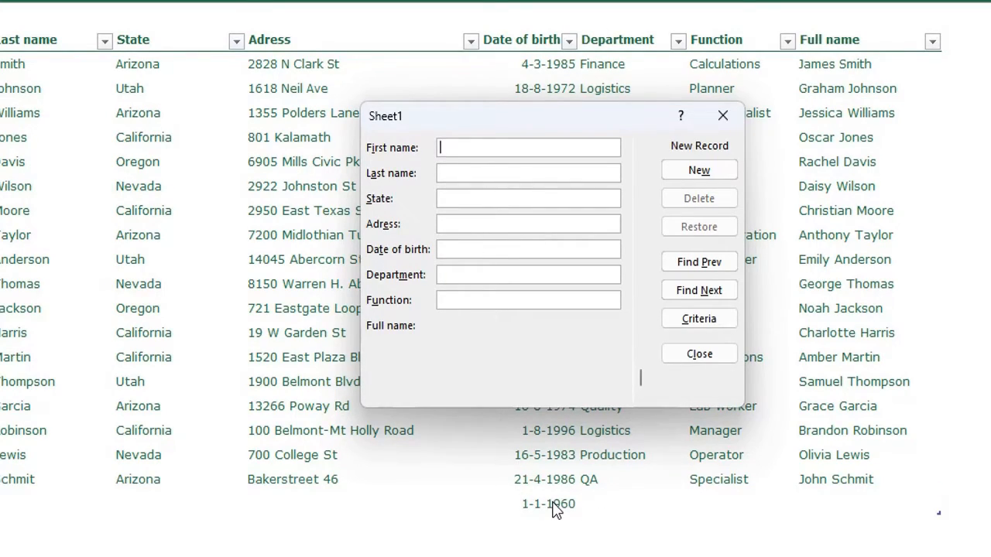
click(723, 118)
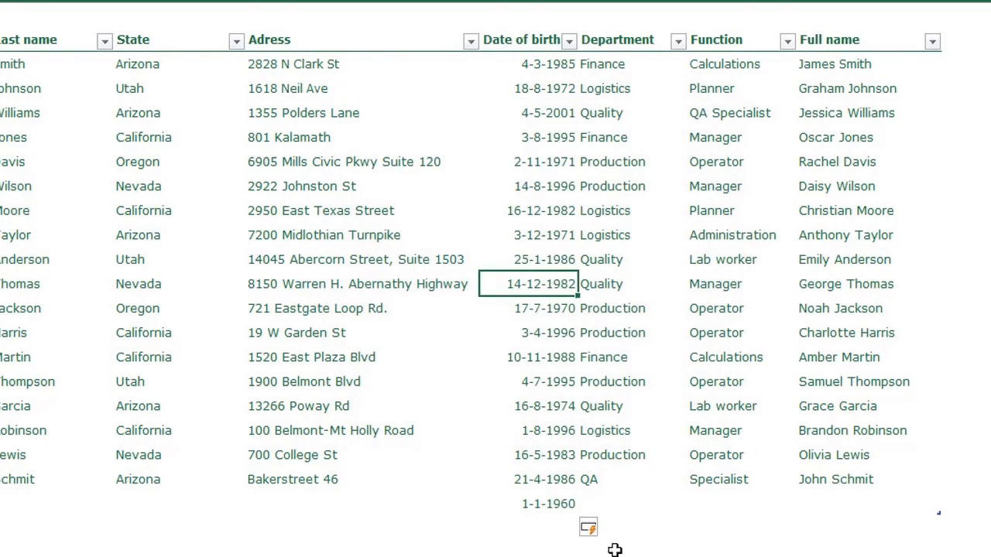
key(ctrl+z)
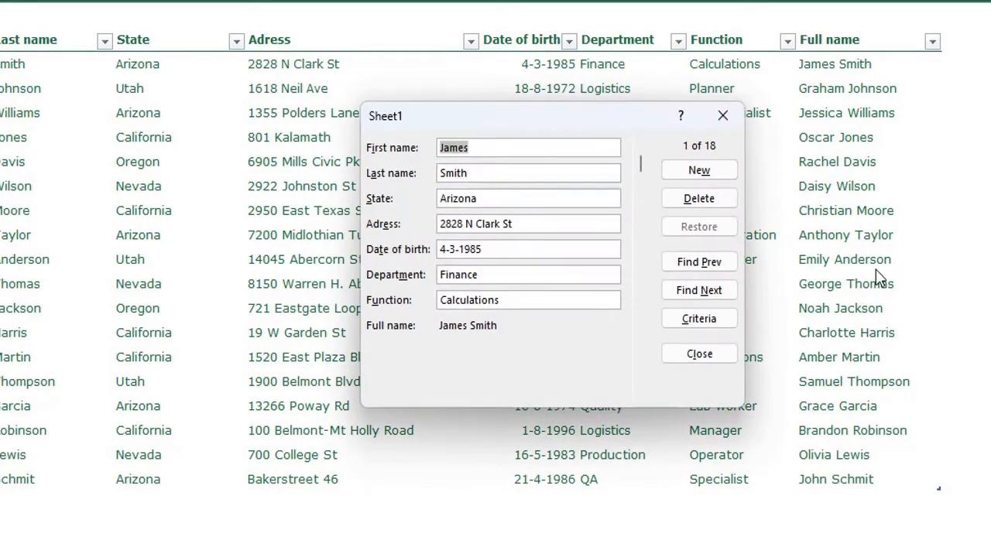
Step: Enter a new Arizona QA Specialist with name, street address and birth date 21-1-1940
click(702, 171)
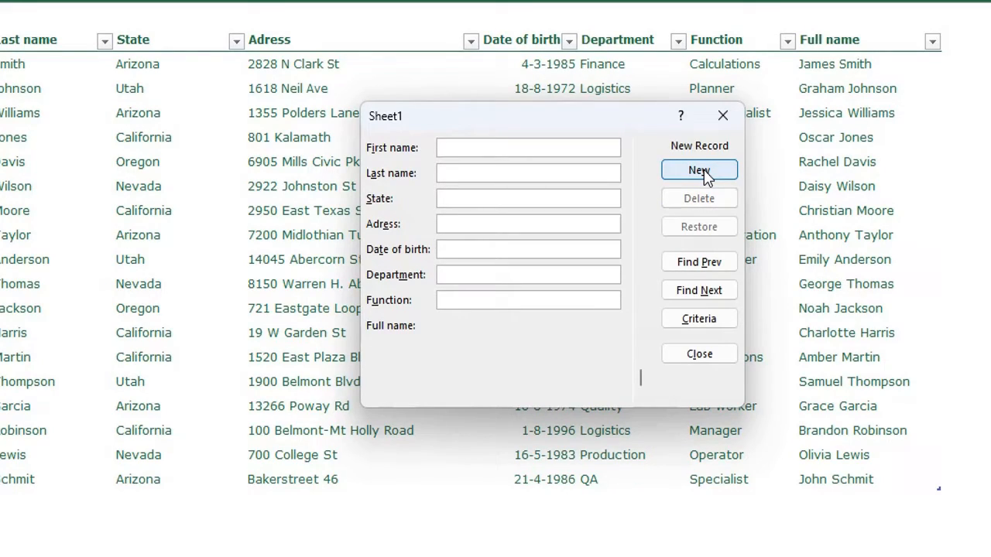
key(Tab)
key(Tab)
text(Arizona)
key(Tab)
key(Tab)
text(21-1-1940)
key(Tab)
text(QA)
key(Tab)
text(Speacil)
key(BackSpace)
key(BackSpace)
key(BackSpace)
key(BackSpace)
text(cialist)
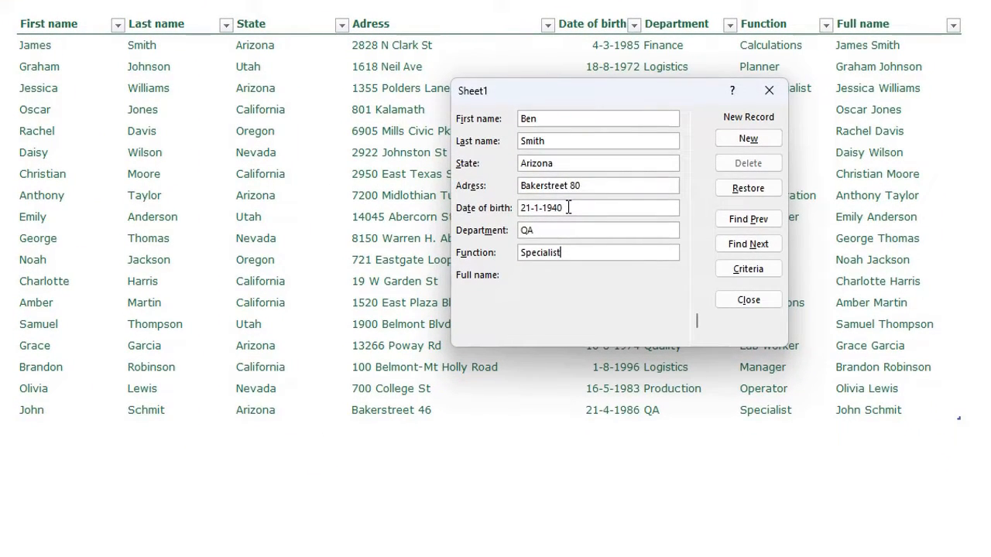
key(Return)
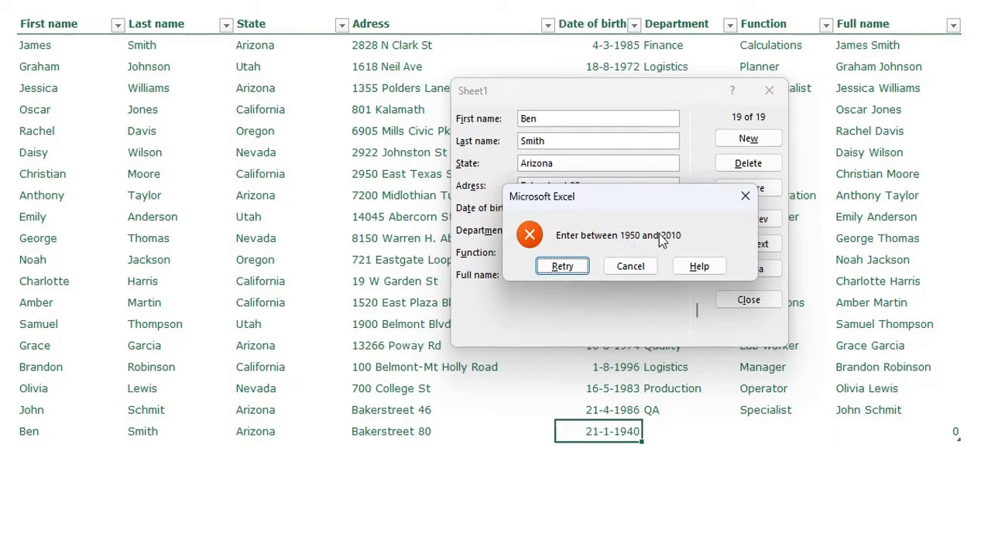
Step: Retry and change the birth year so the date reads 21-1-1960, then save the record
click(562, 265)
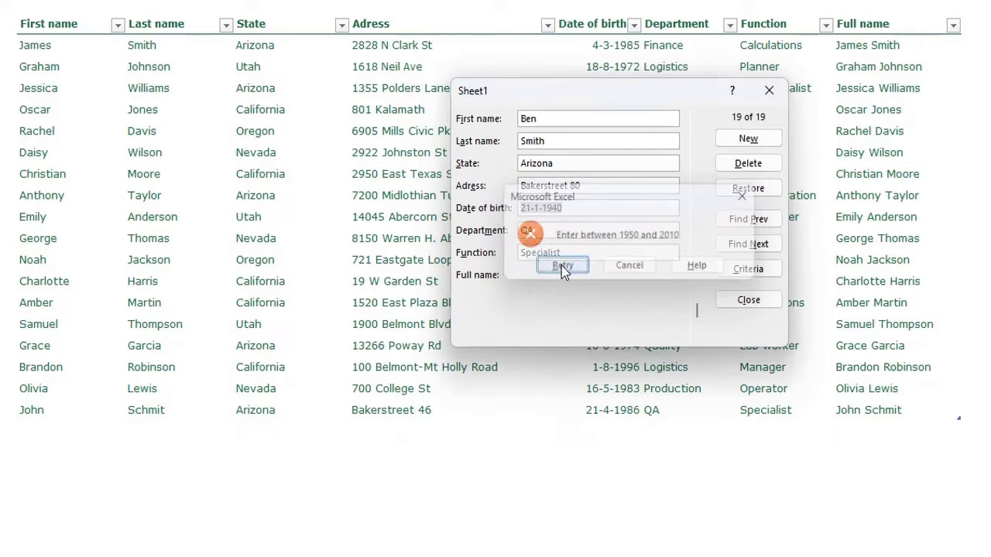
click(576, 207)
key(BackSpace)
key(BackSpace)
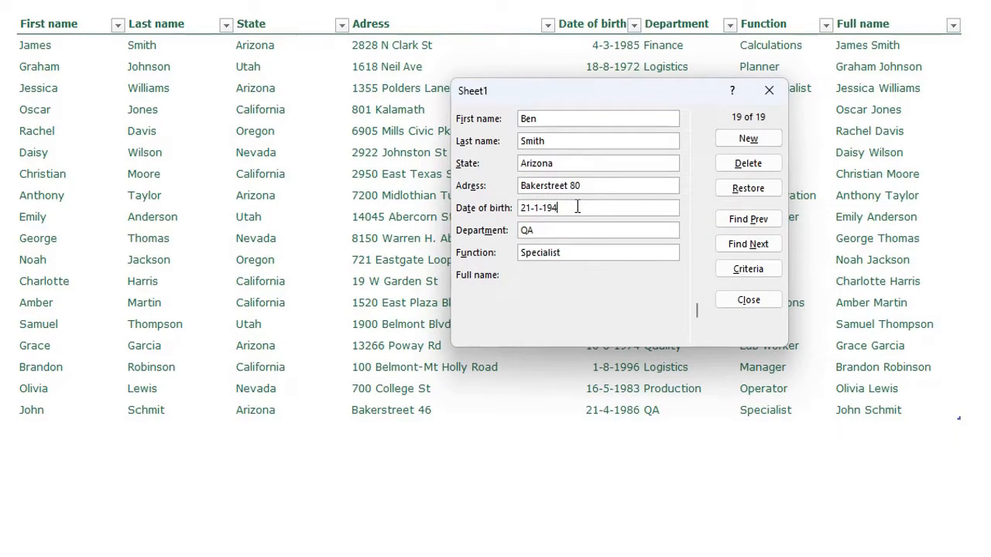
text(60)
key(Return)
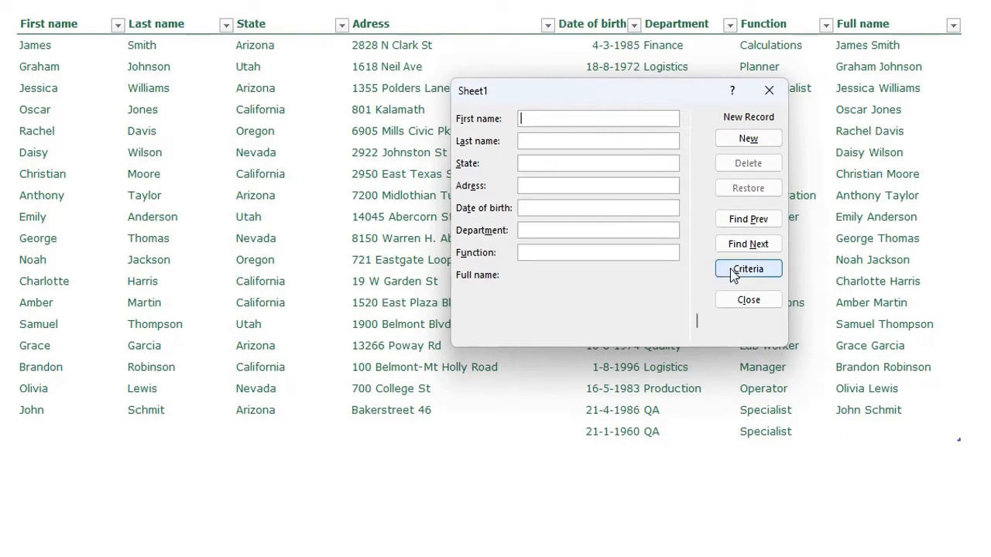
Step: Go back to record 19 and fill in its first name, last name, state Arizona and street address
click(750, 220)
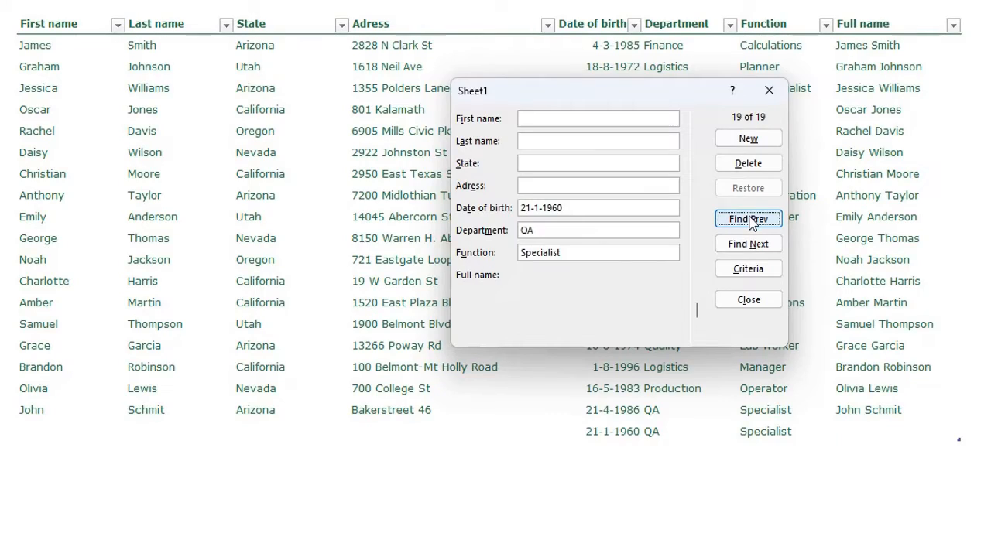
click(574, 118)
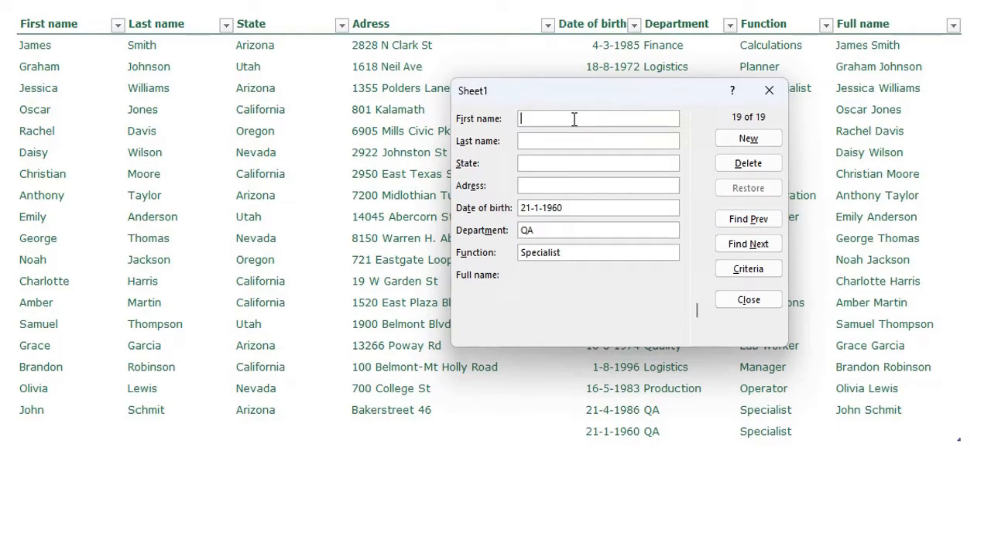
key(Tab)
key(Tab)
text(Arizona)
key(Tab)
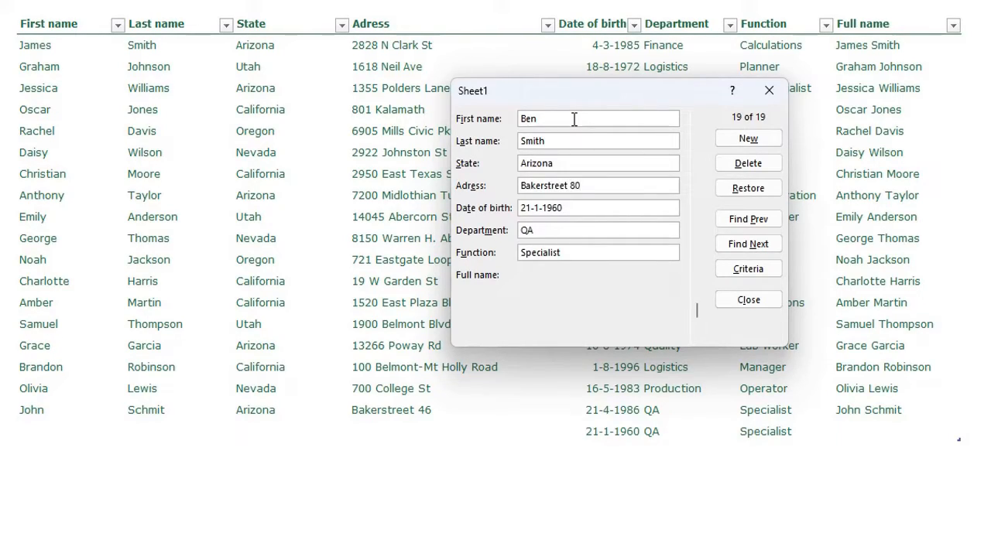
key(Return)
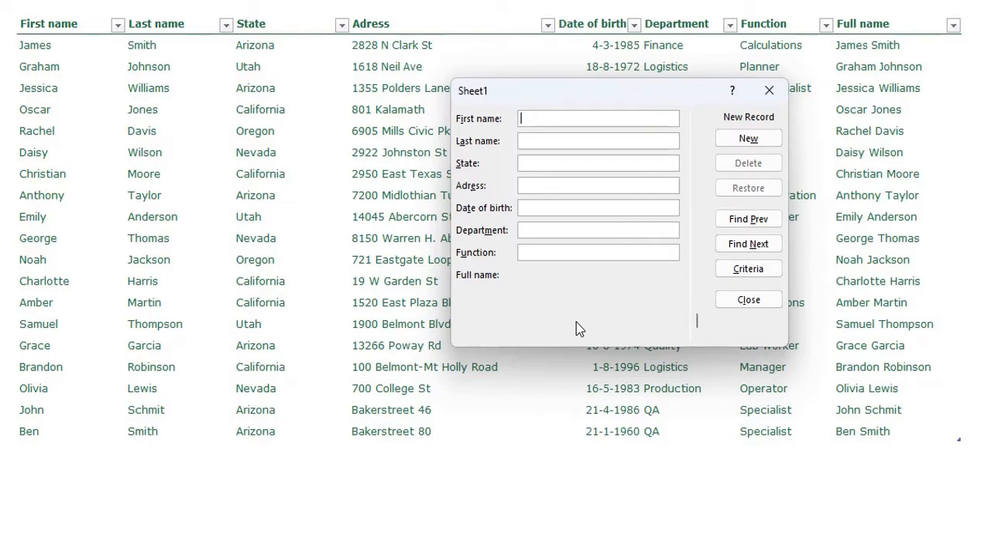
key(Escape)
click(620, 261)
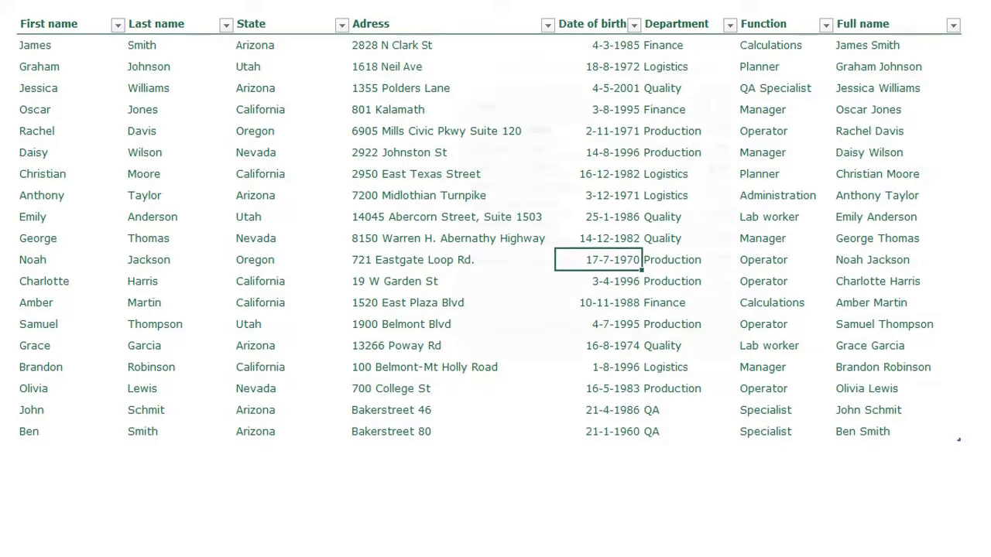
Step: Reopen the data form and search for employees whose State is California
key(alt+d)
key(o)
click(748, 271)
click(749, 273)
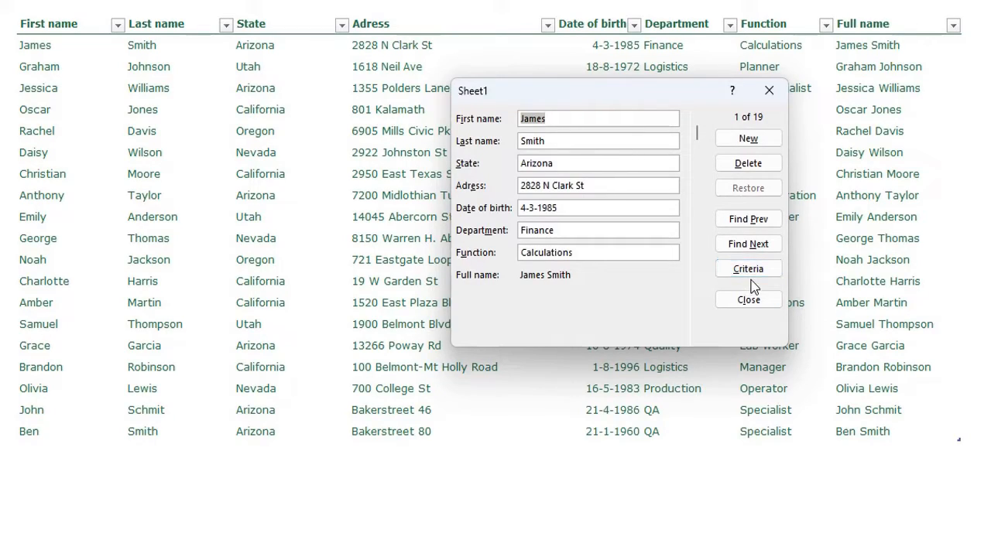
click(748, 270)
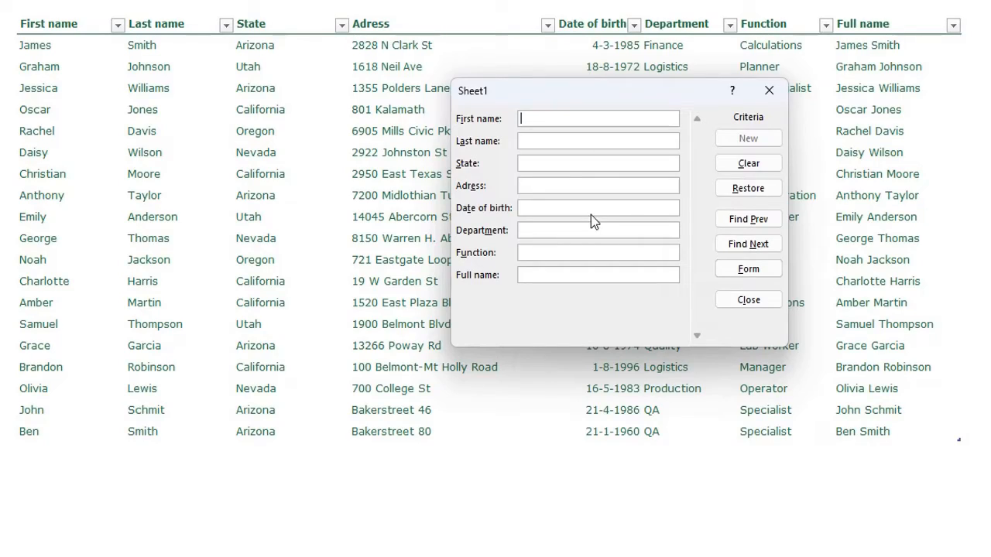
click(567, 163)
text(California)
key(Return)
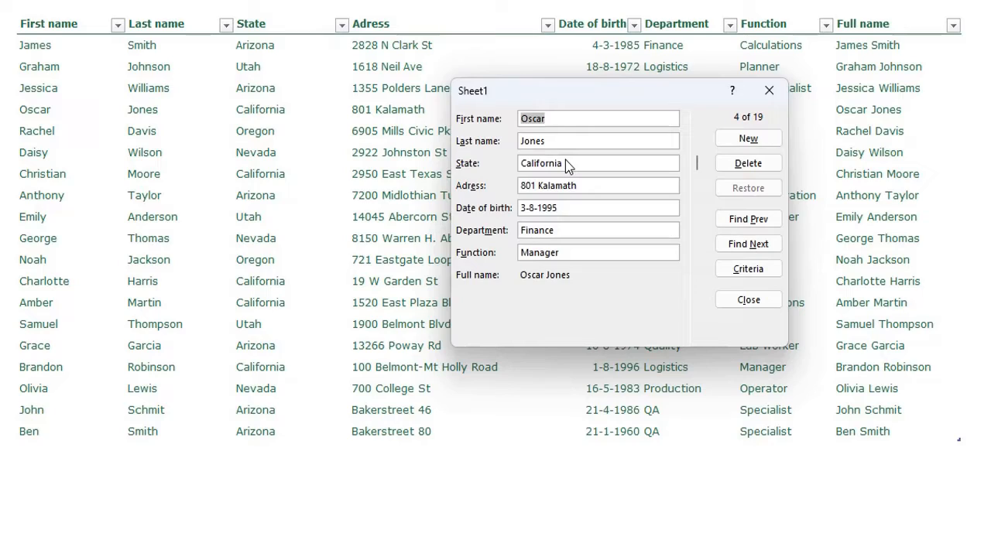
Step: Step through the California matches, then go back to the search criteria
click(744, 245)
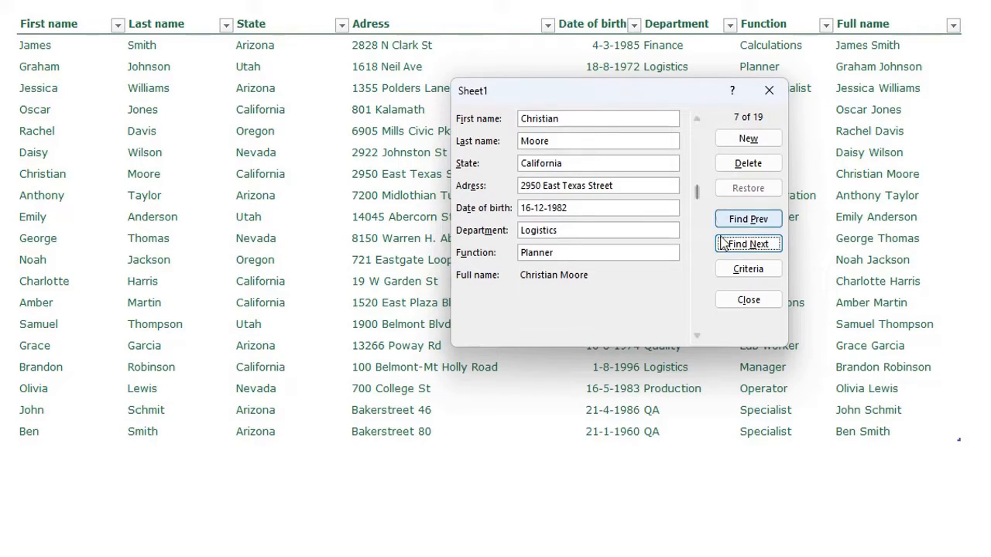
click(749, 245)
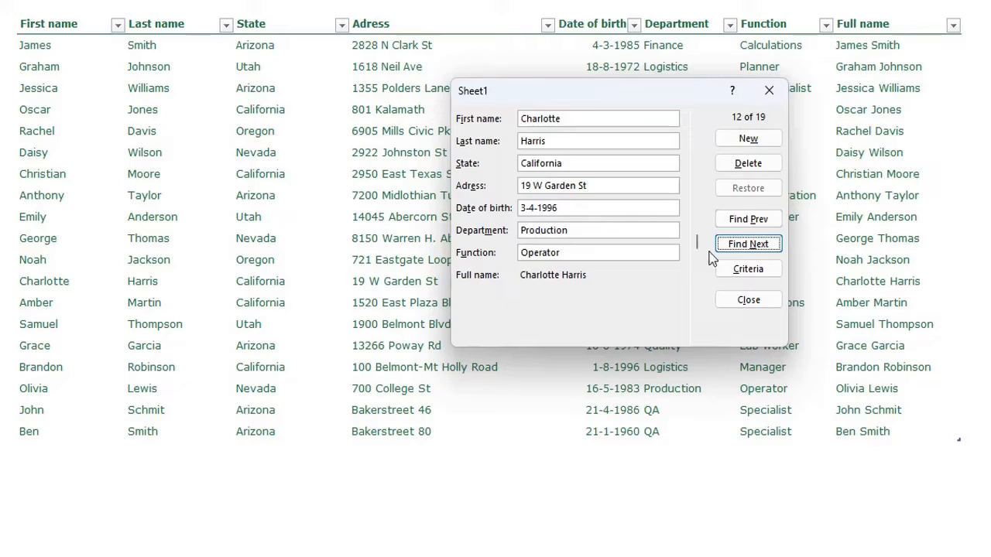
key(alt+c)
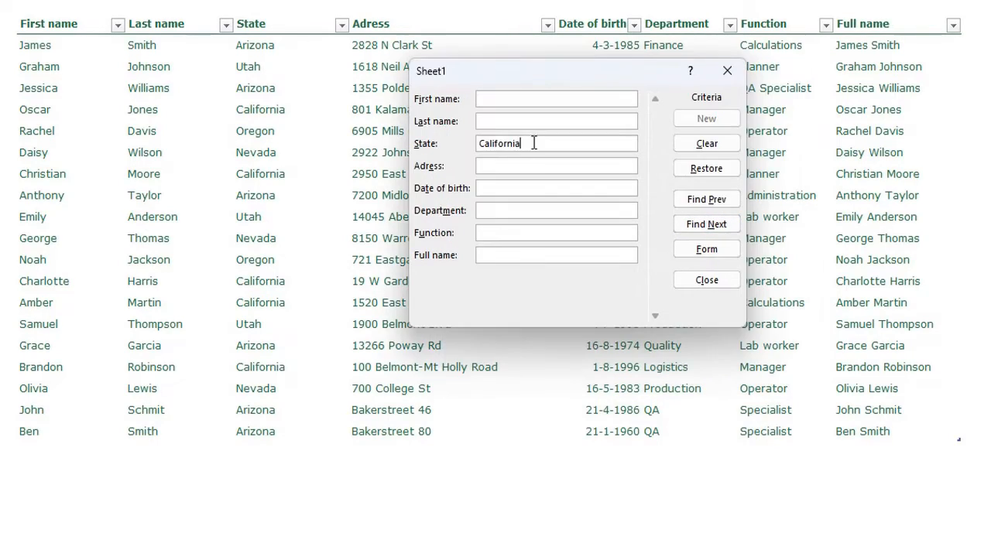
Step: Replace the California criterion with Date of birth >1-1-1980 and run the search
drag(533, 142, 449, 138)
key(BackSpace)
click(496, 187)
text(>1-1-1980)
key(Return)
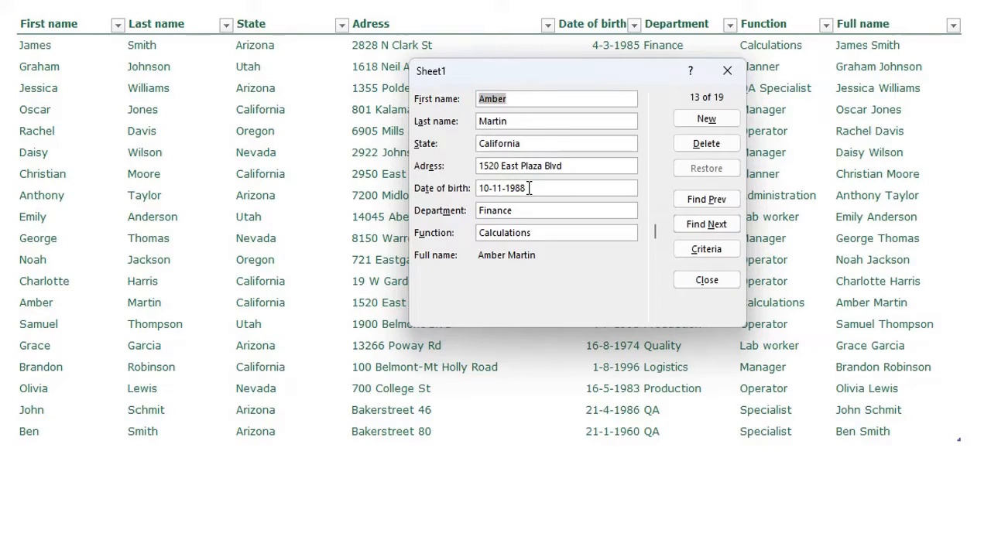
Step: Browse forward and back through the matching employees, then close the form
click(709, 227)
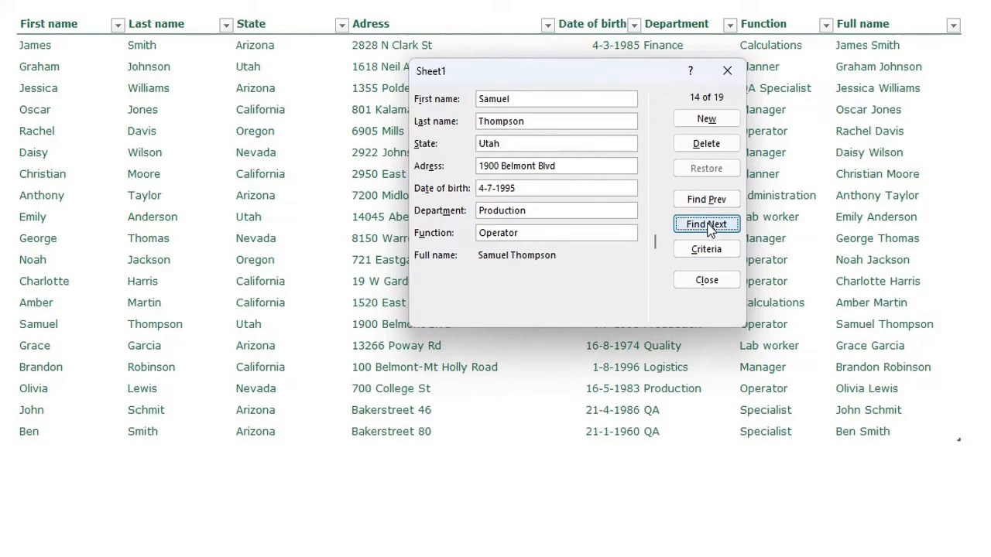
click(709, 227)
click(709, 227)
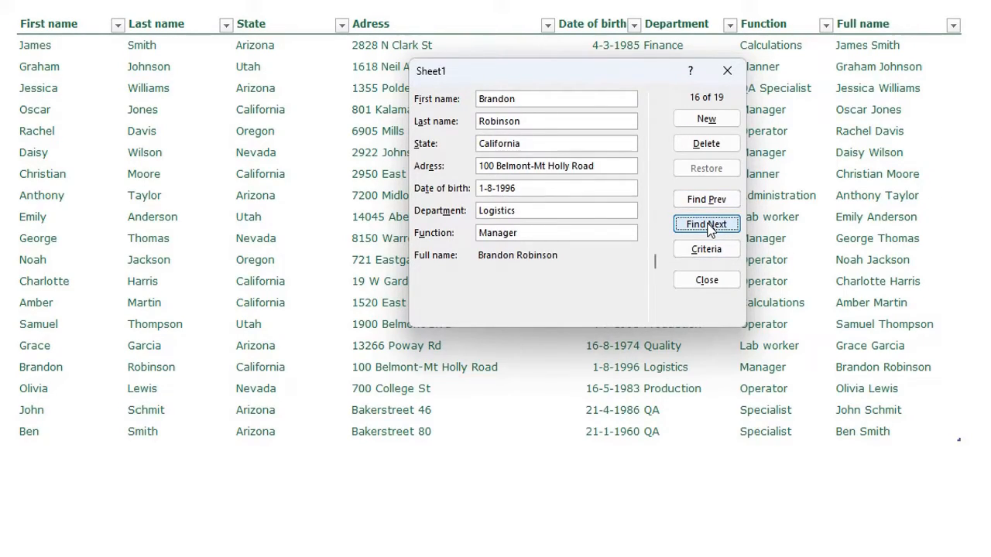
click(709, 227)
click(708, 227)
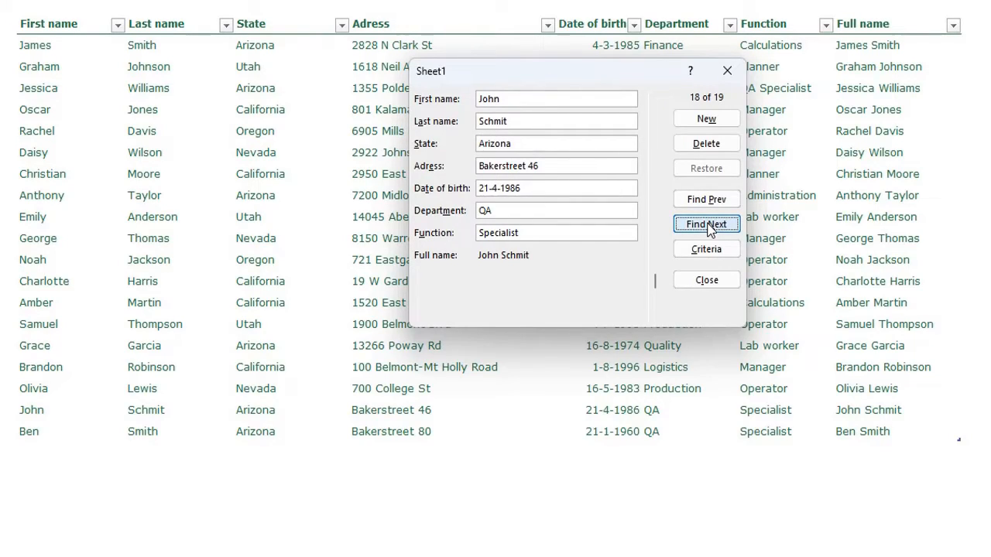
click(712, 202)
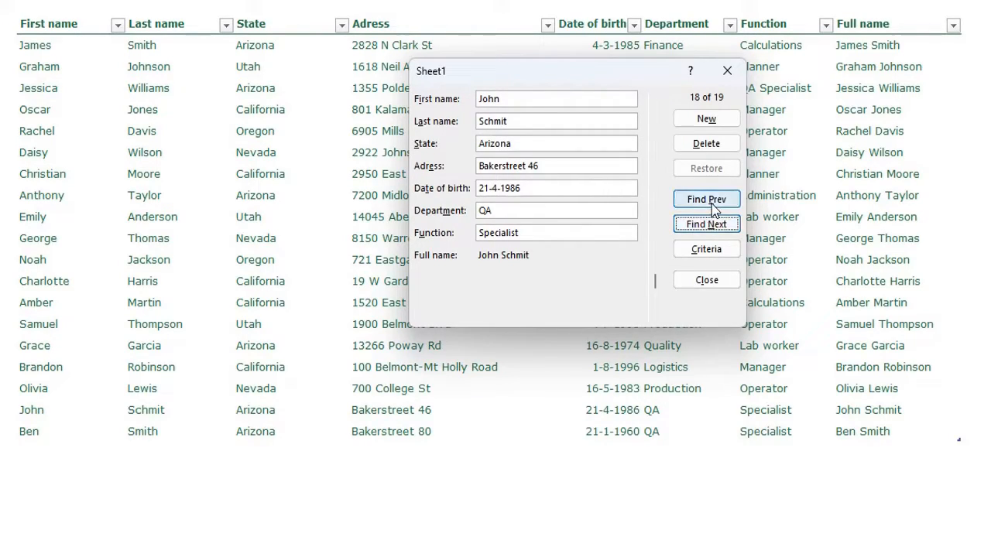
click(712, 201)
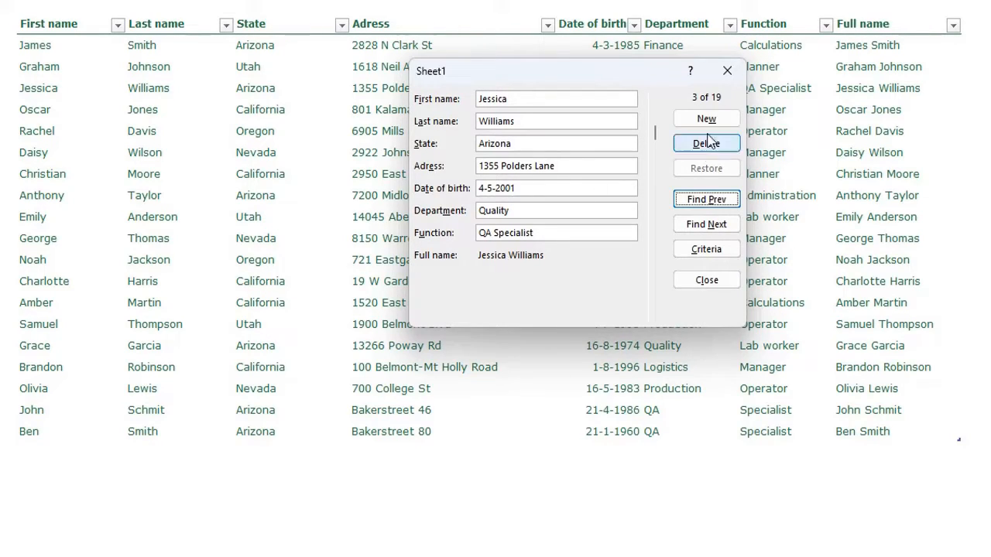
click(727, 70)
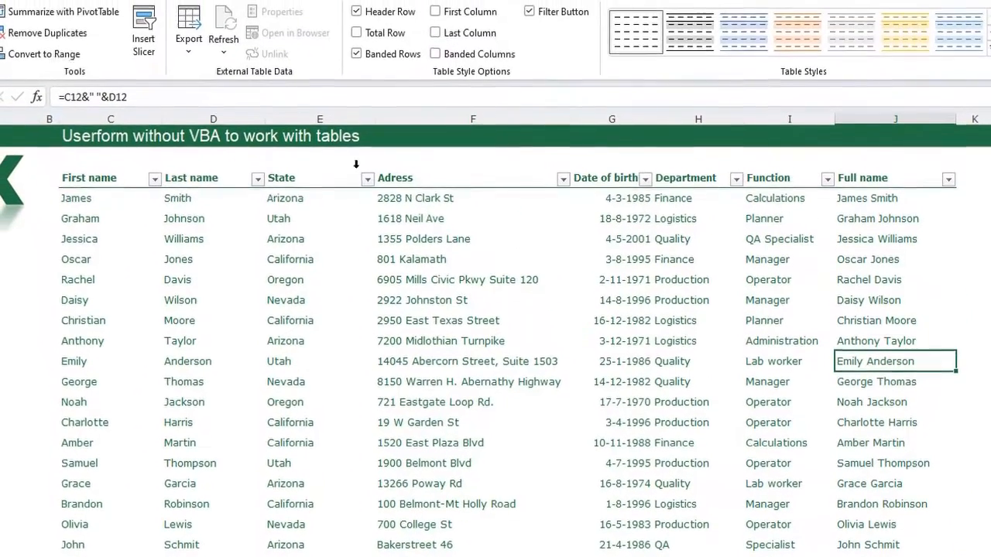